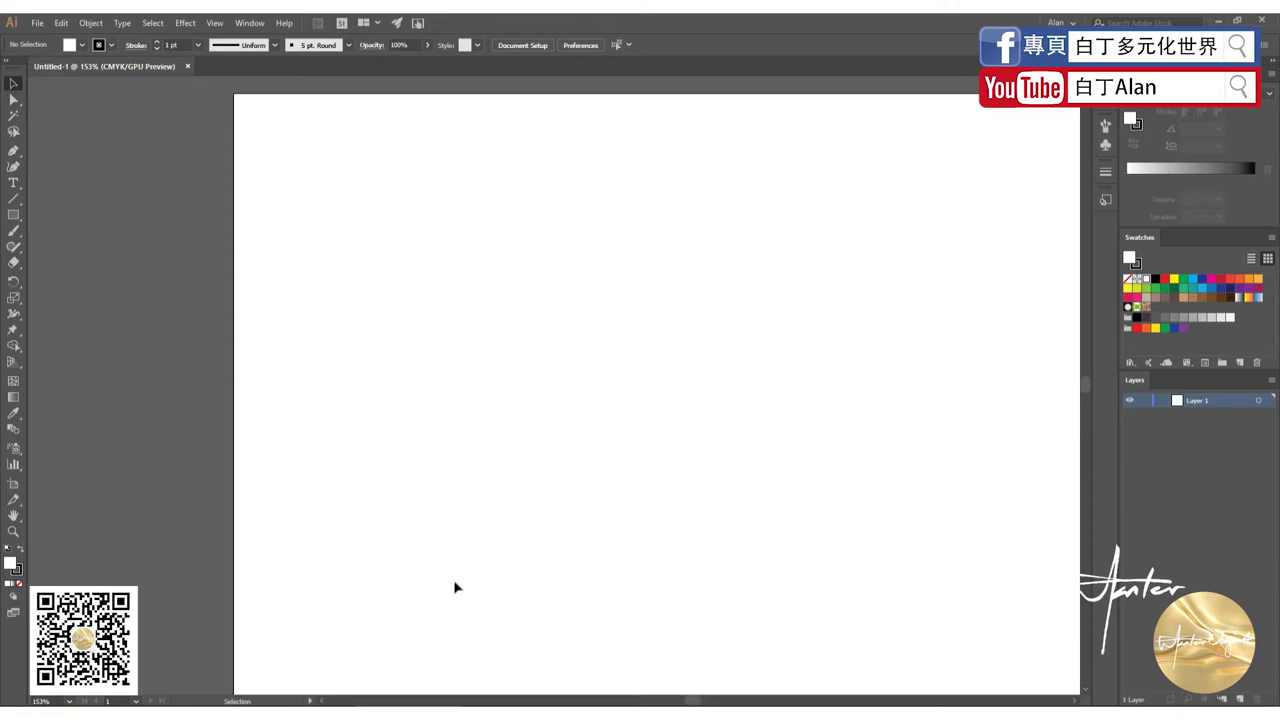
# Scroll the Google Images logo results and enlarge a different version of the black Nike logo.
pyautogui.scroll(5, 428, 486)
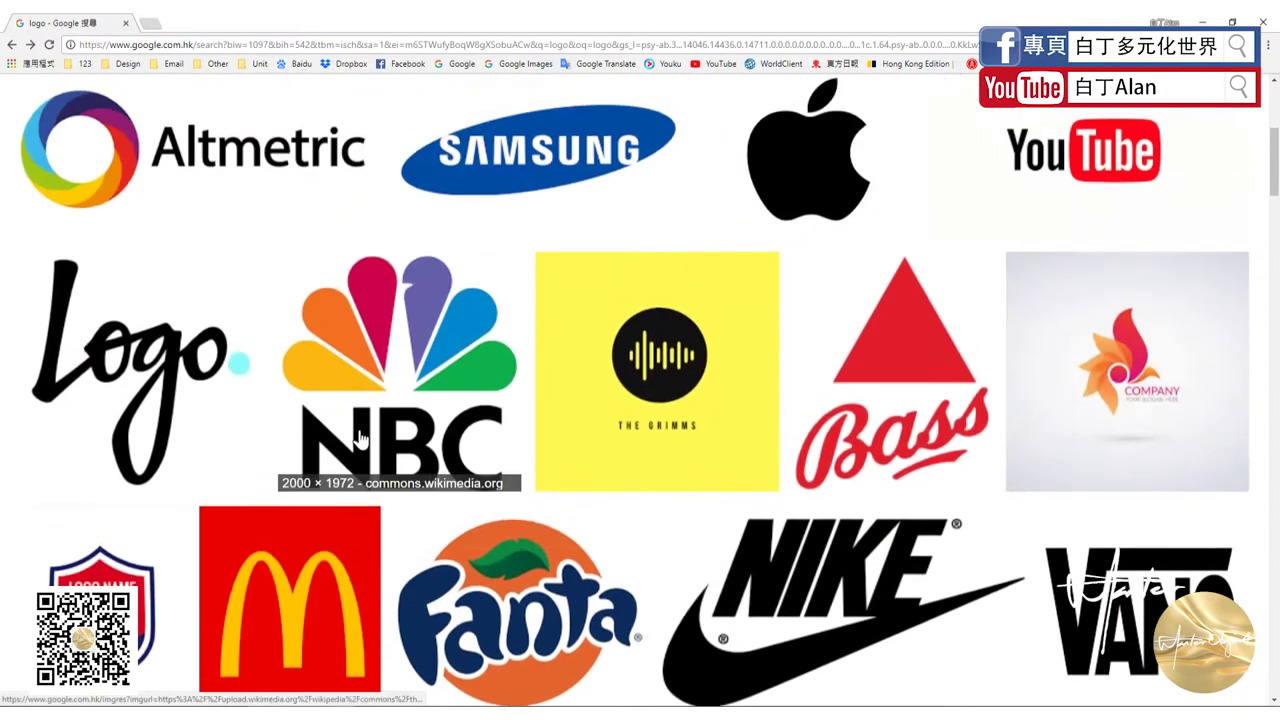
pyautogui.scroll(4, 338, 357)
pyautogui.scroll(-3, 400, 400)
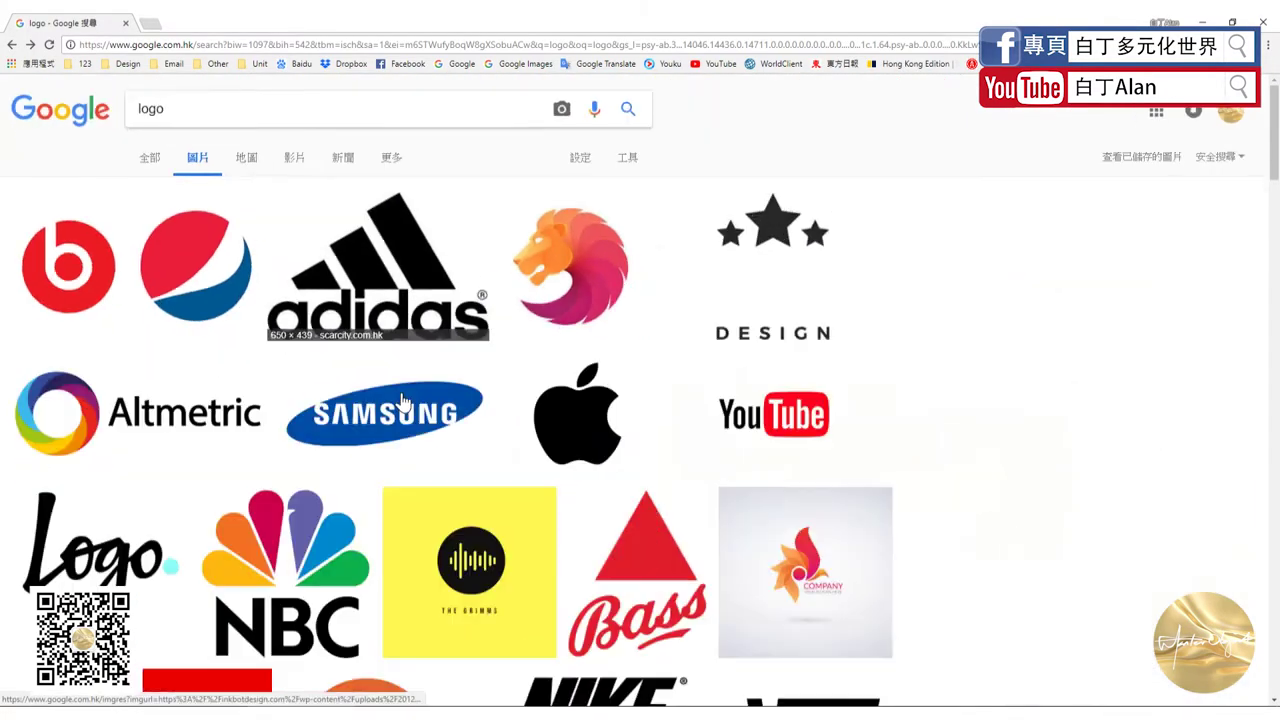
pyautogui.scroll(-2, 403, 400)
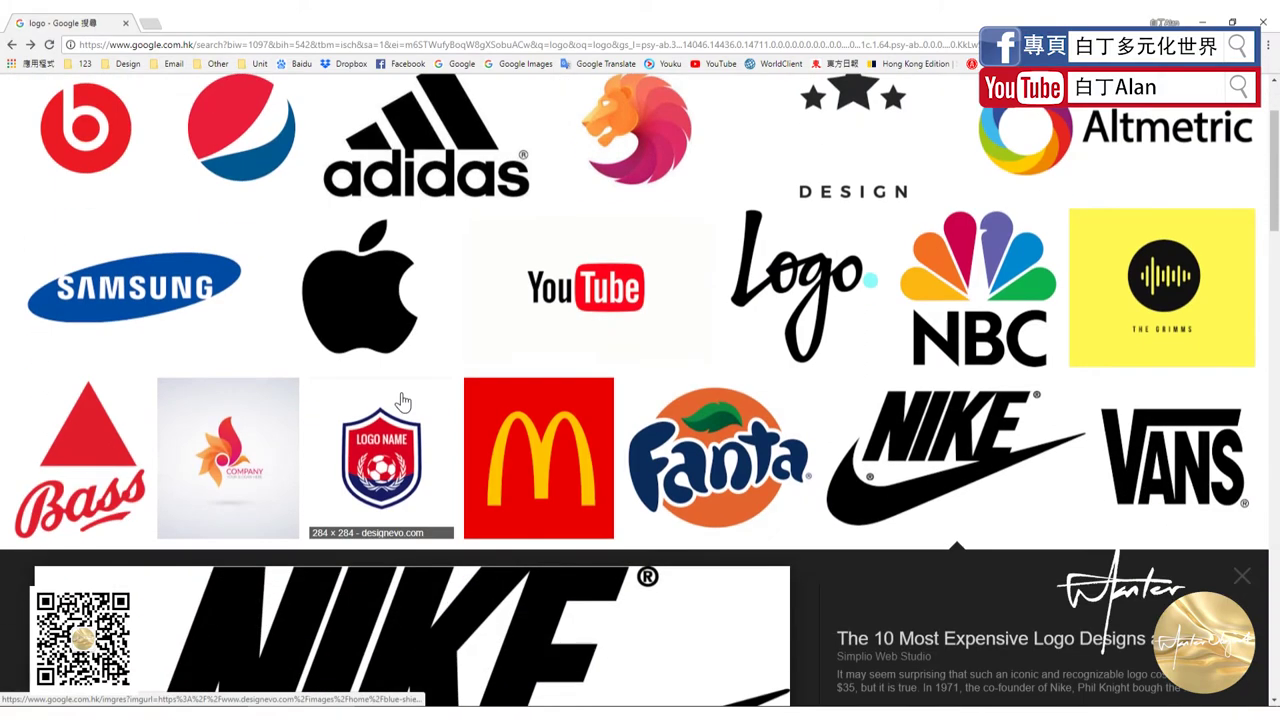
pyautogui.scroll(2, 430, 402)
pyautogui.scroll(-2, 440, 390)
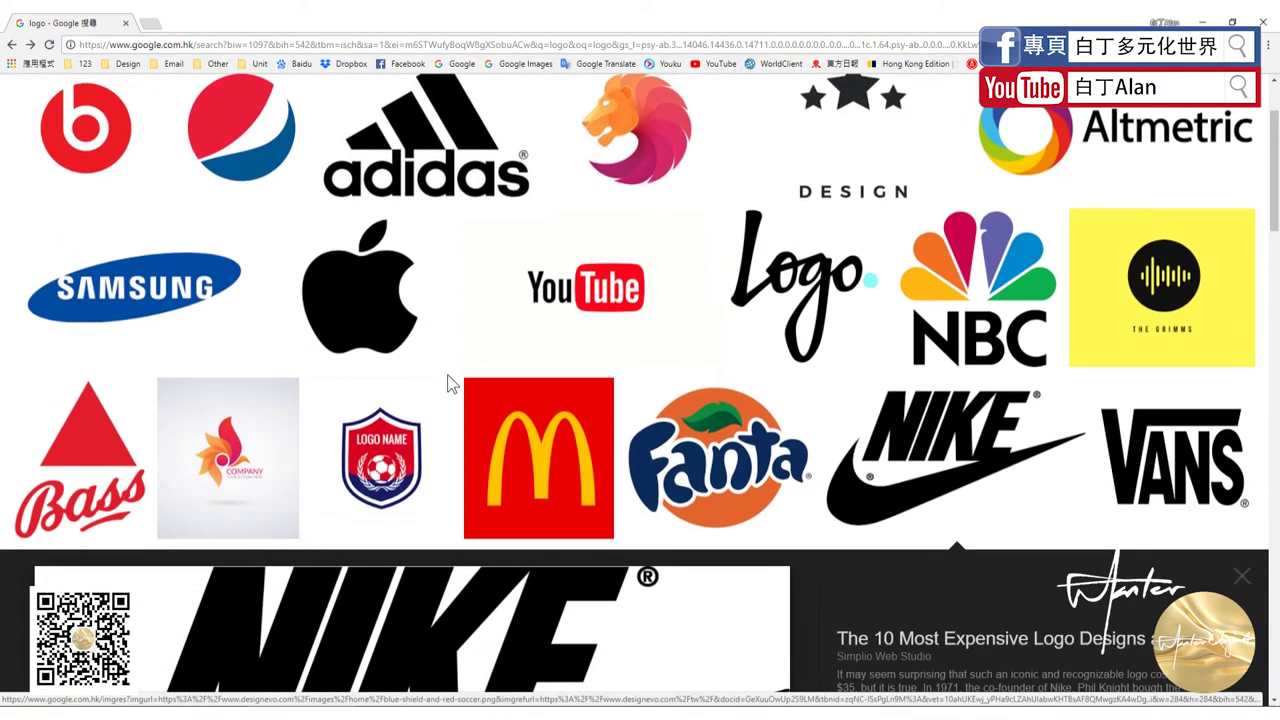
pyautogui.scroll(-4, 448, 385)
pyautogui.scroll(-1, 448, 385)
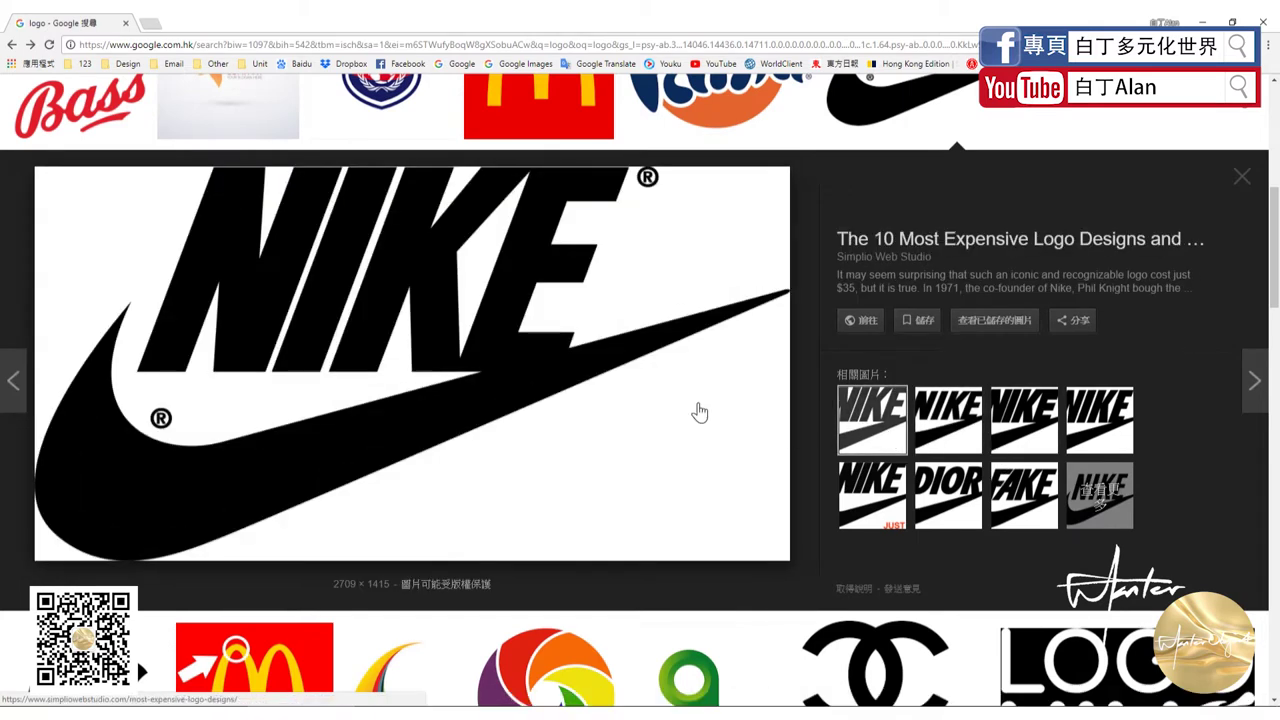
pyautogui.click(1024, 420)
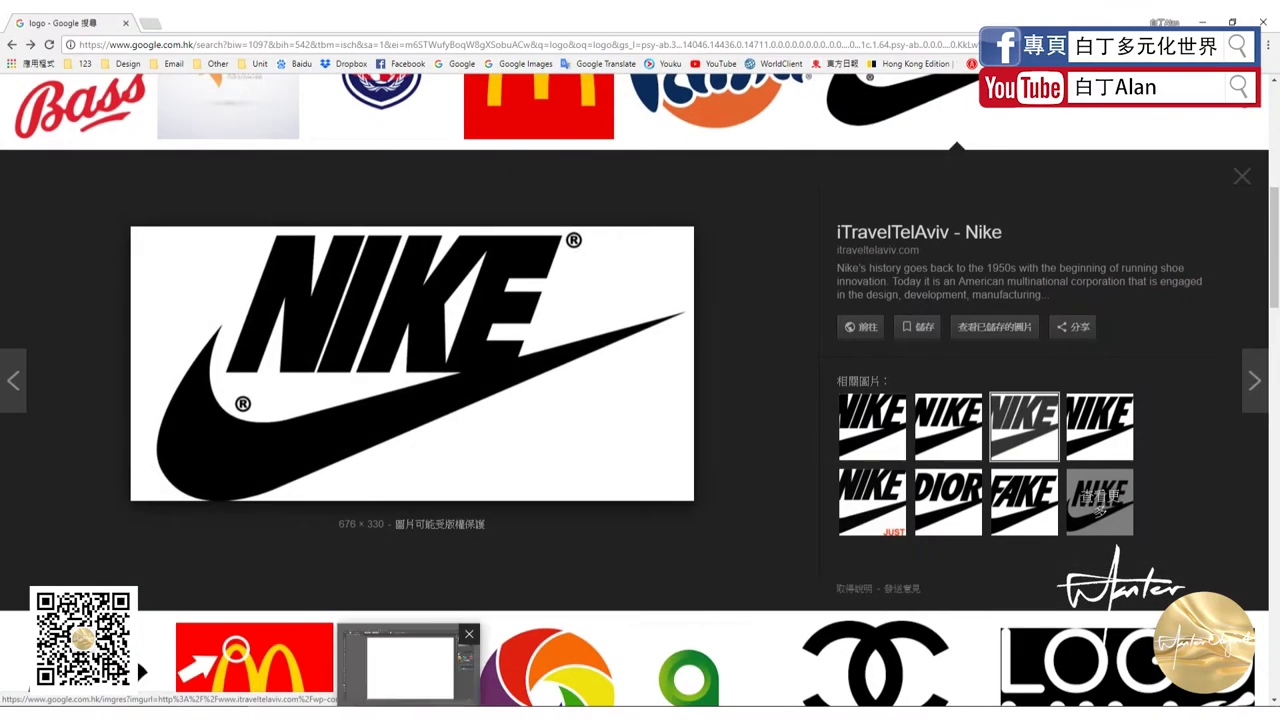
# Paste the browser screenshot into Illustrator and crop it to the Nike picture with a clipping mask.
pyautogui.moveTo(410, 635)
pyautogui.click(410, 662)
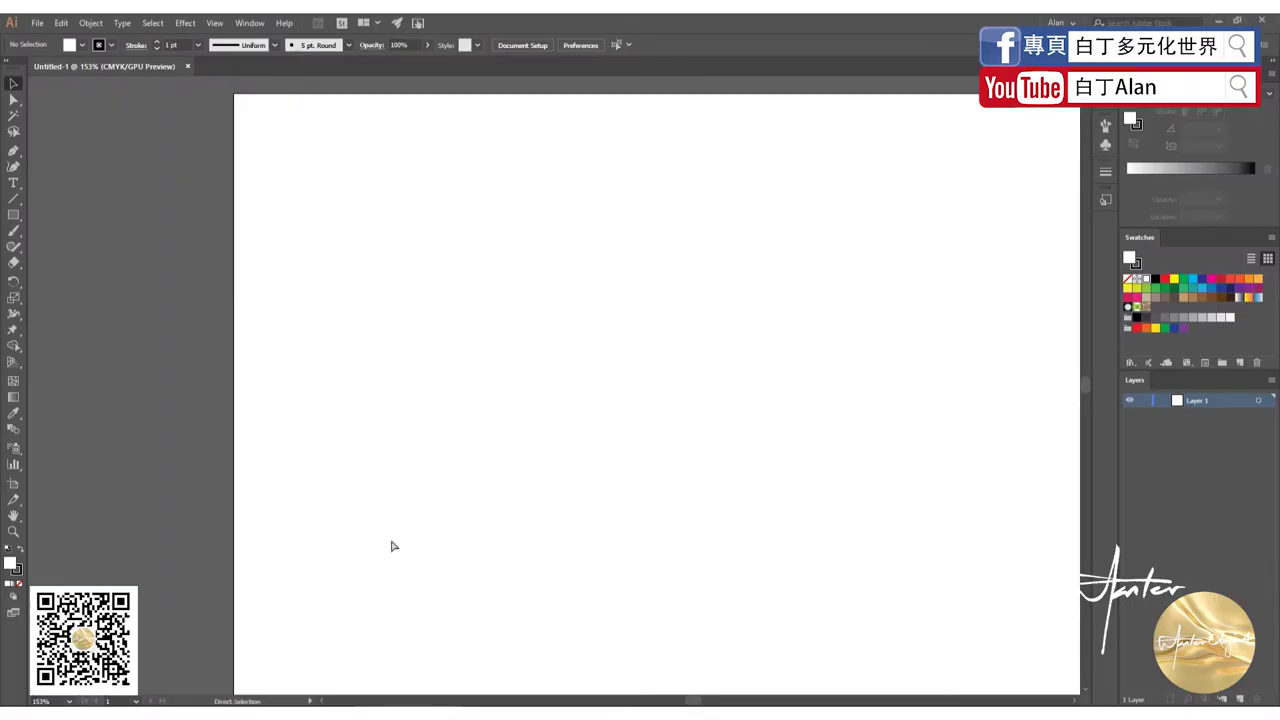
pyautogui.hotkey('ctrl', 'v')
pyautogui.hotkey('ctrl', '-')
pyautogui.hotkey('ctrl', '-')
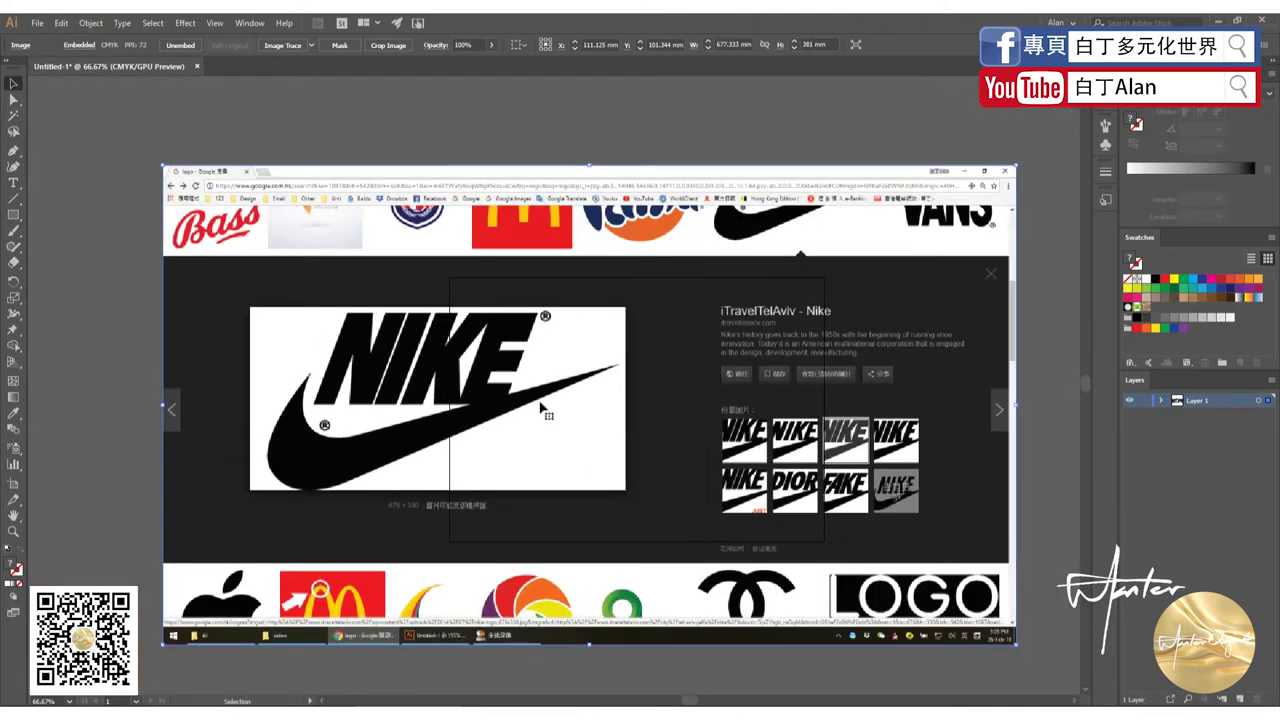
pyautogui.press('m')
pyautogui.scroll(1, 252, 357)
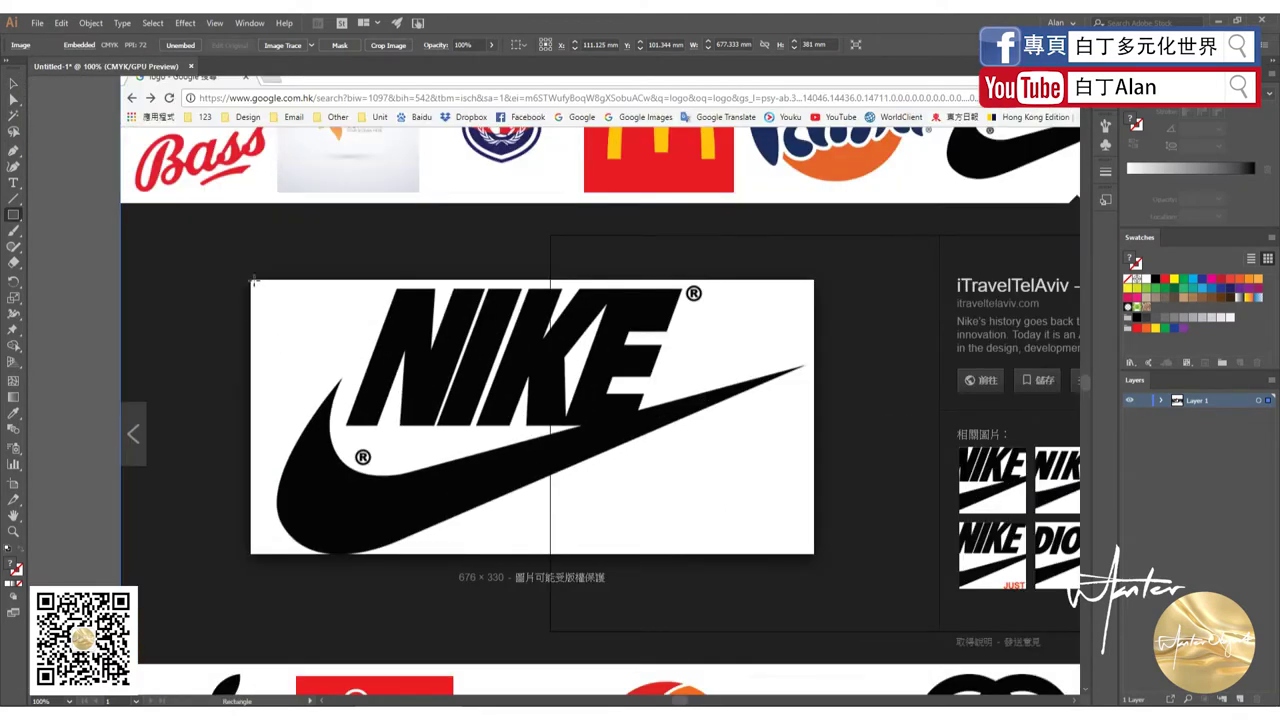
pyautogui.moveTo(252, 282); pyautogui.dragTo(814, 554)
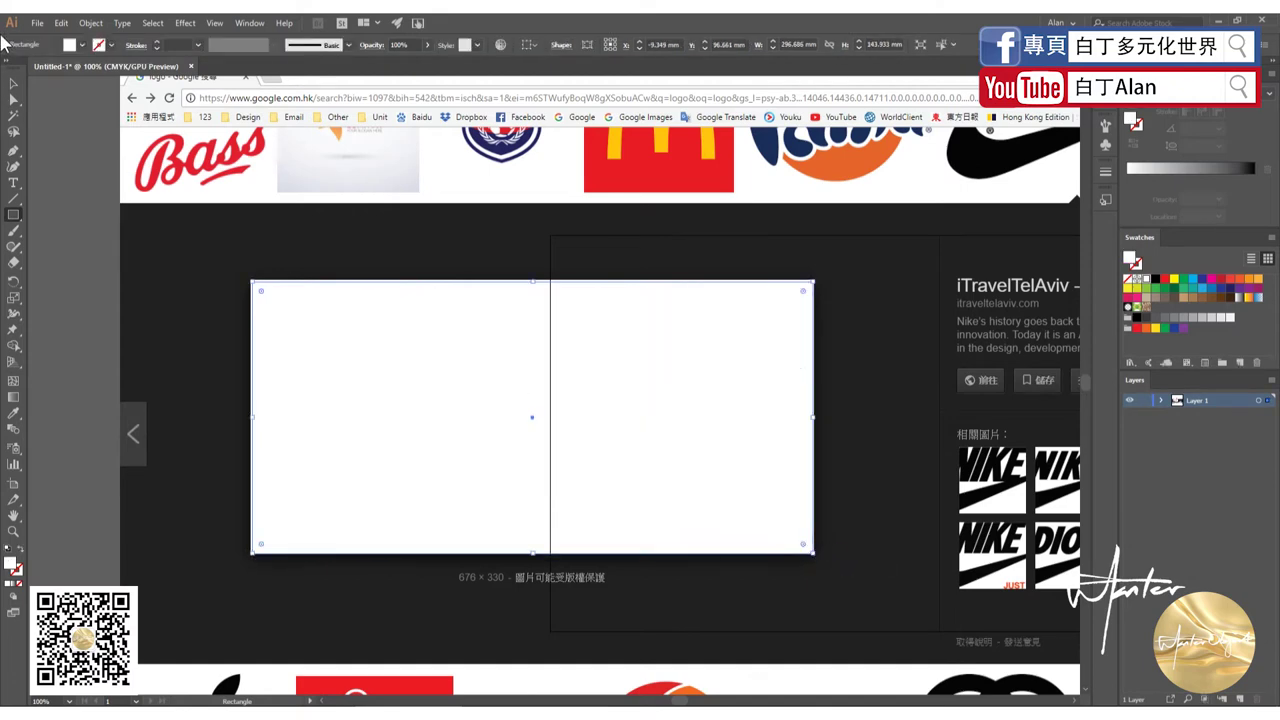
pyautogui.press('v')
pyautogui.hscroll(1, 258, 193)
pyautogui.rightClick(258, 193)
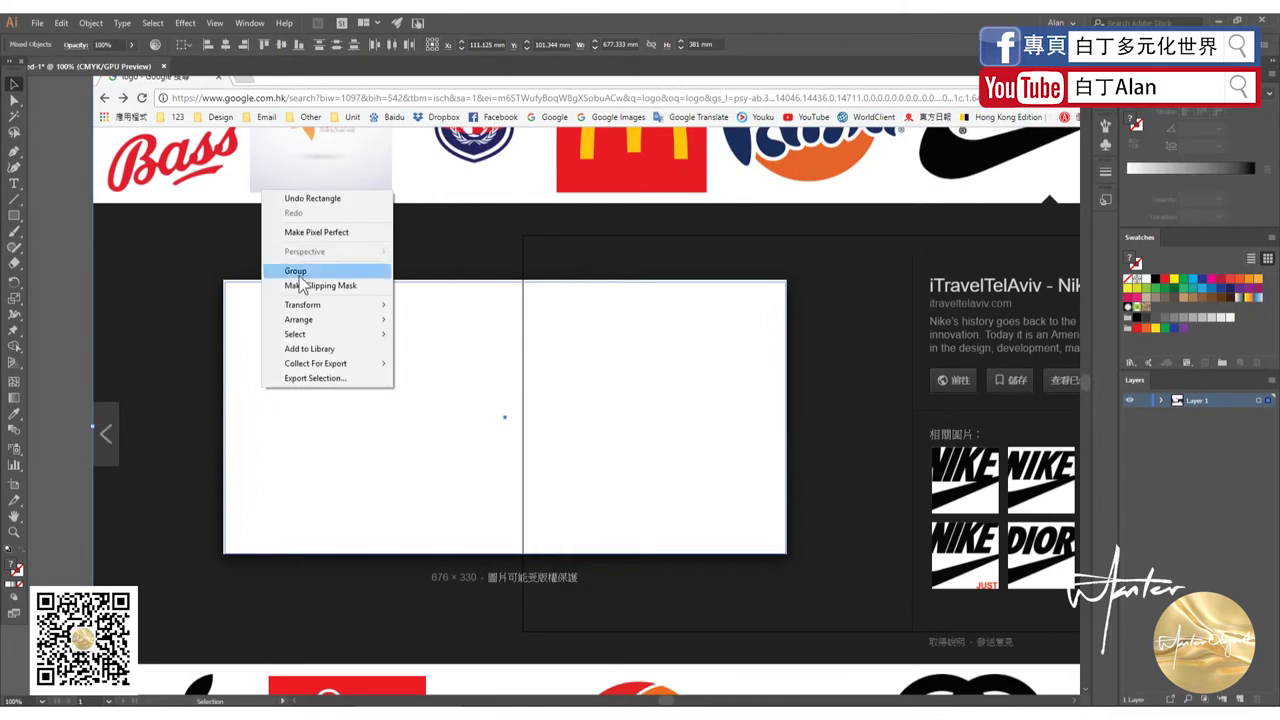
pyautogui.click(290, 287)
# Scale and move the cropped Nike logo onto the artboard, then deselect it.
pyautogui.hotkey('ctrl', '-')
pyautogui.moveTo(348, 405); pyautogui.dragTo(540, 348)
pyautogui.hotkey('ctrl', '+')
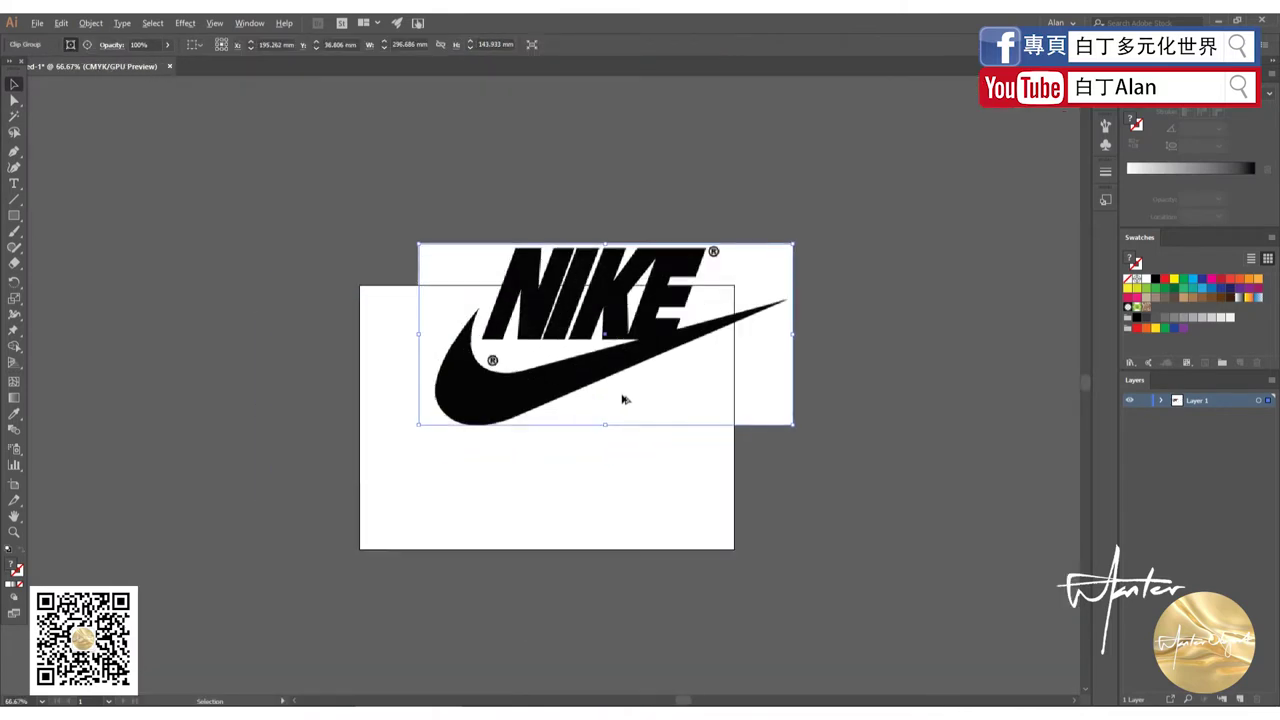
pyautogui.hotkey('ctrl', '-')
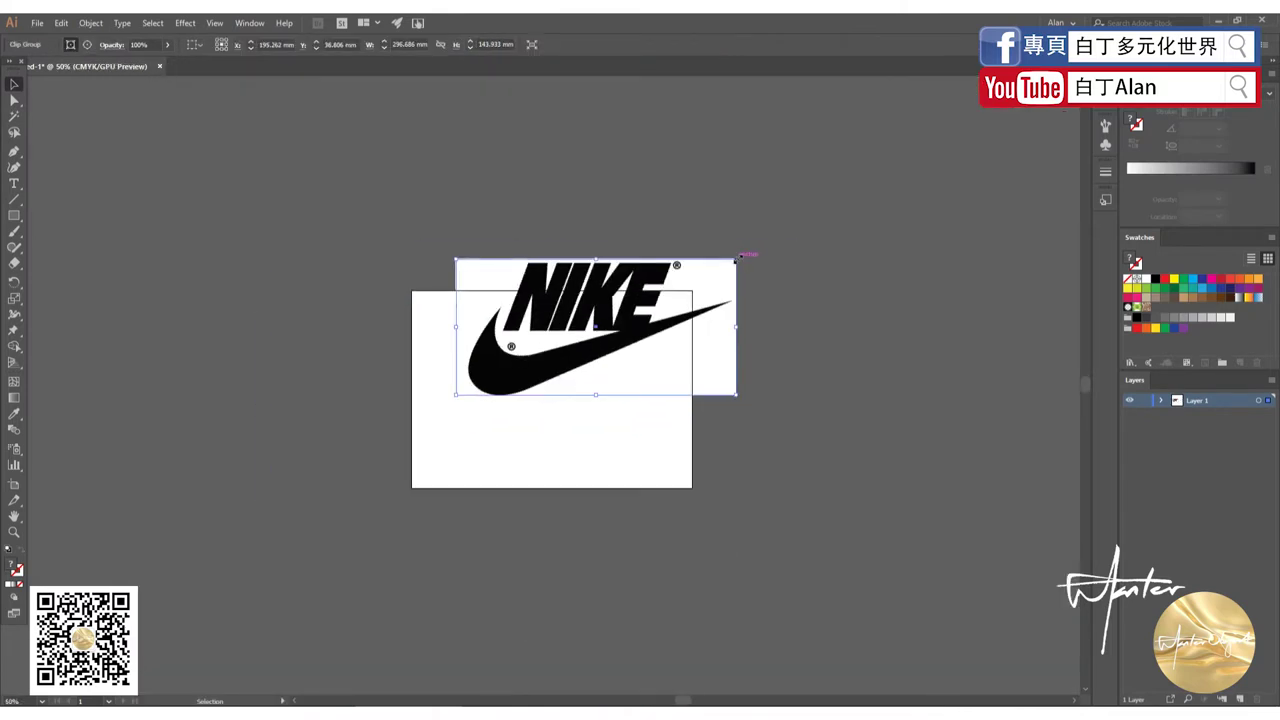
pyautogui.moveTo(740, 258); pyautogui.dragTo(680, 298)
pyautogui.hotkey('ctrl', '+')
pyautogui.hotkey('ctrl', '+')
pyautogui.hotkey('ctrl', '+')
pyautogui.moveTo(500, 371); pyautogui.dragTo(463, 451)
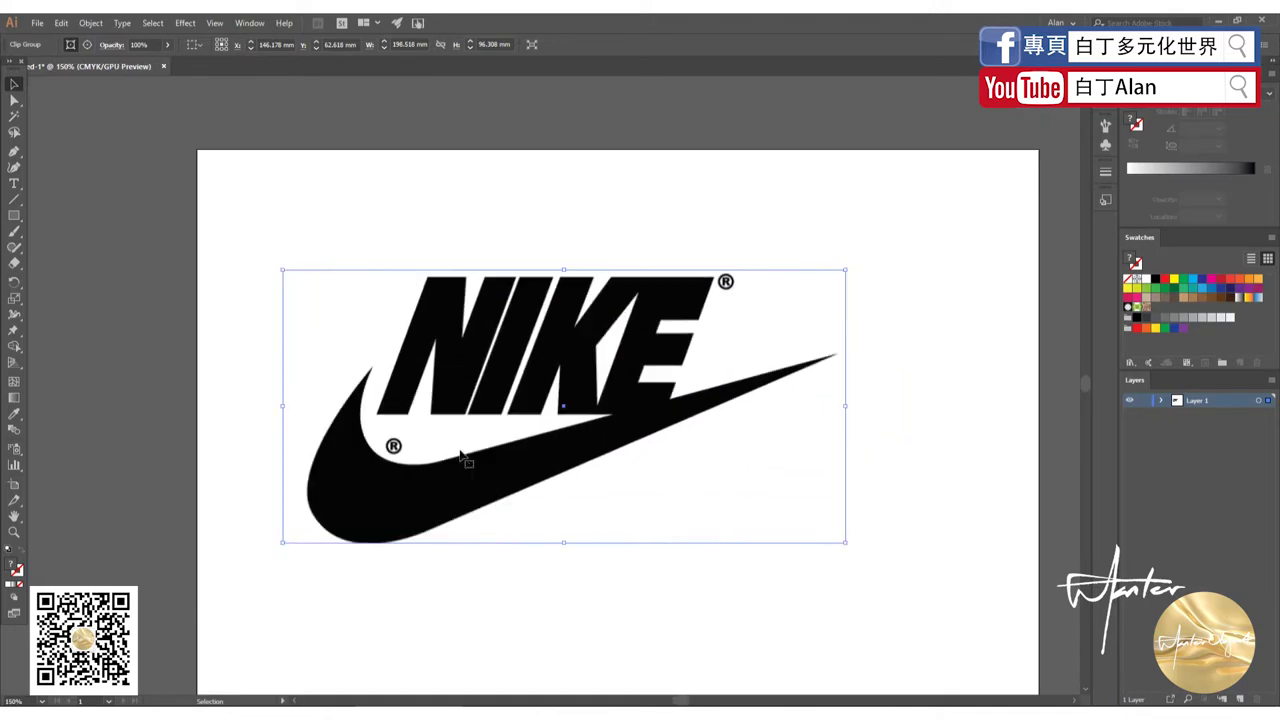
pyautogui.click(415, 277)
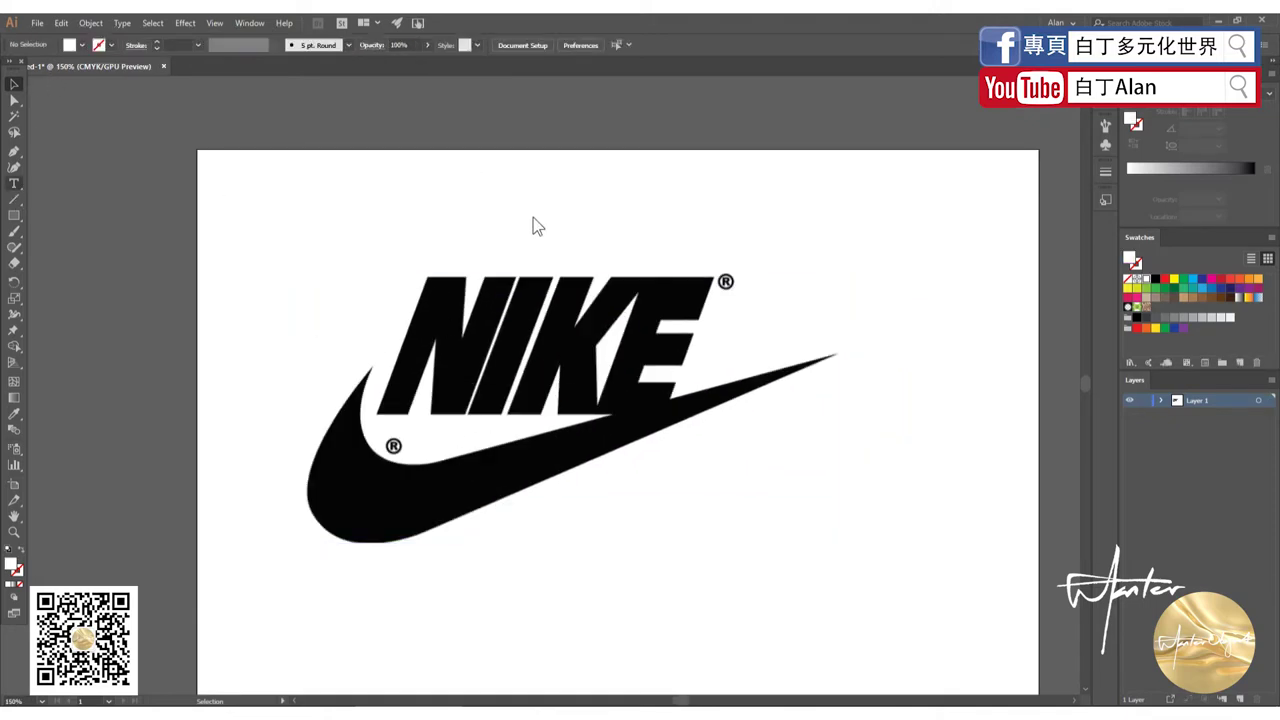
# Add test NIKE text above the logo in AR DELANEY, scaled to about 77 pt.
pyautogui.press('t')
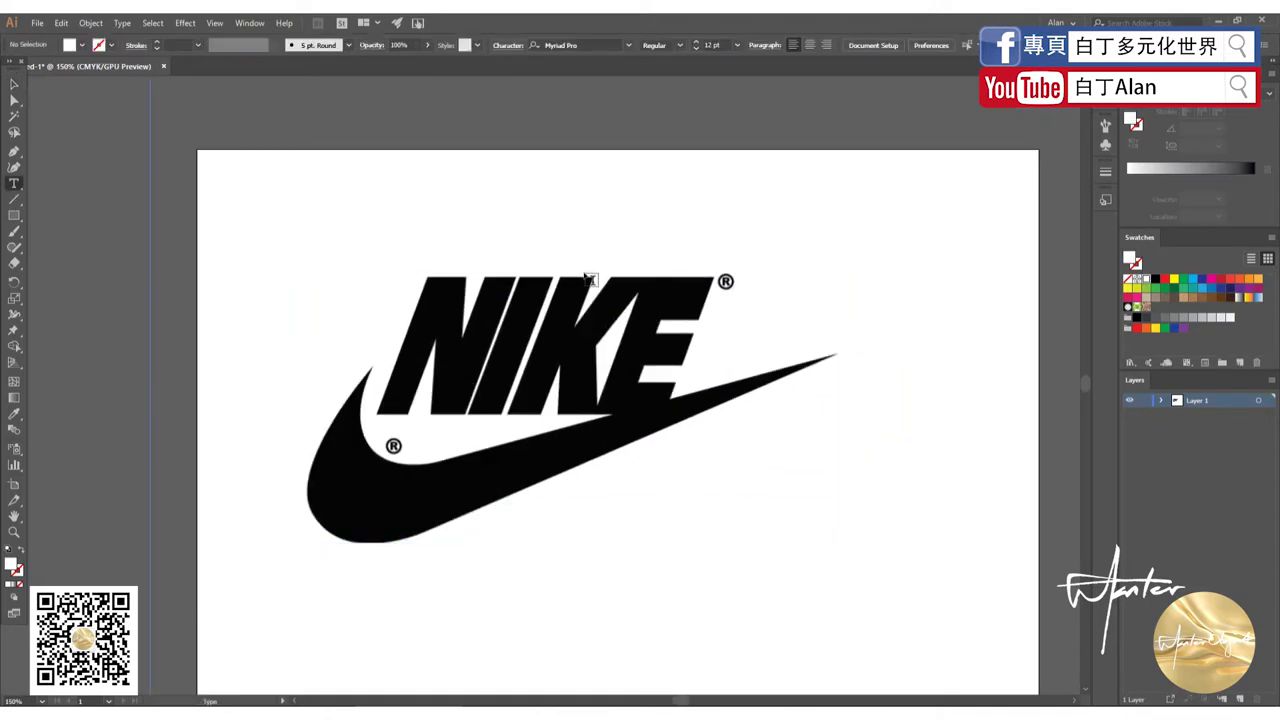
pyautogui.click(610, 198)
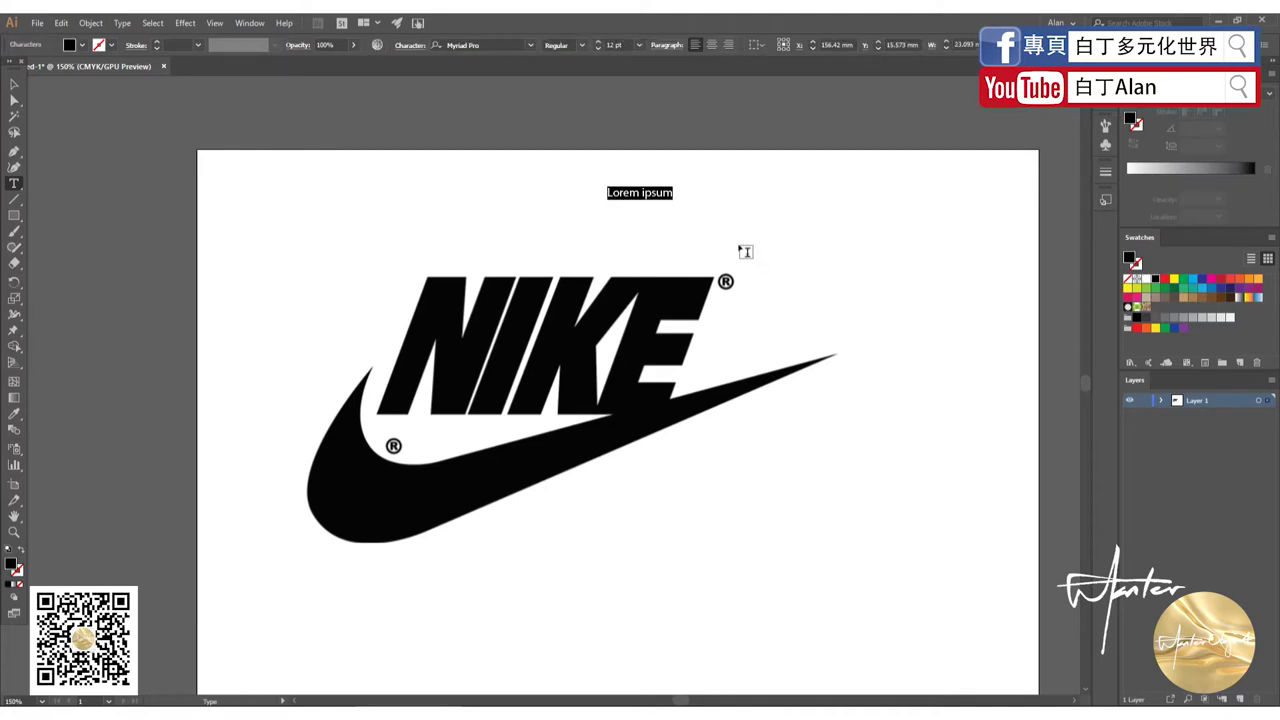
pyautogui.write('NIKE')
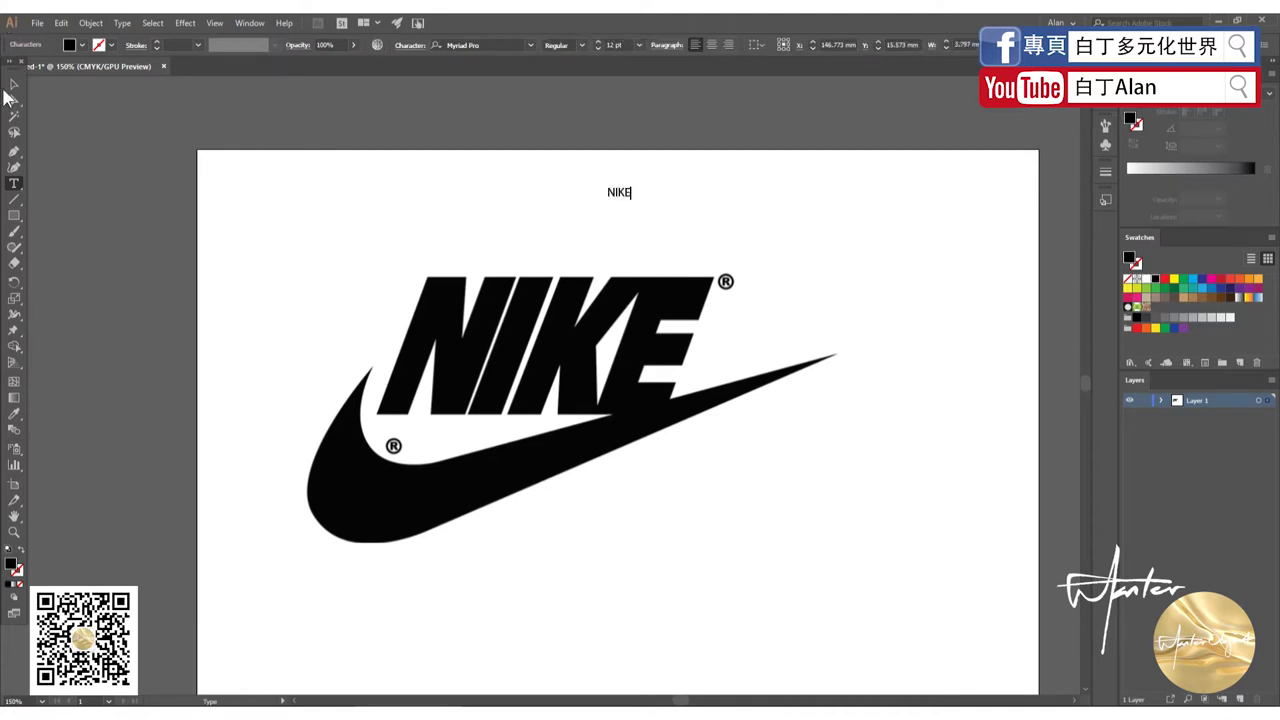
pyautogui.click(13, 88)
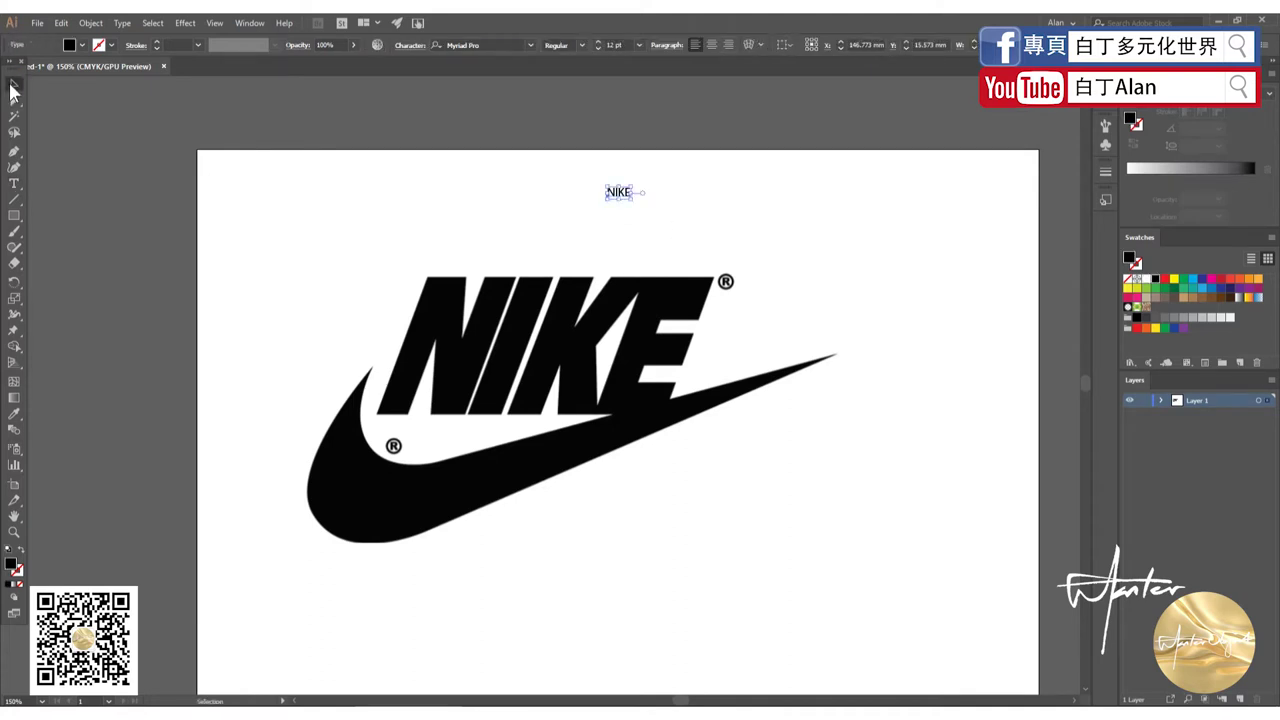
pyautogui.click(530, 45)
pyautogui.scroll(-2, 600, 240)
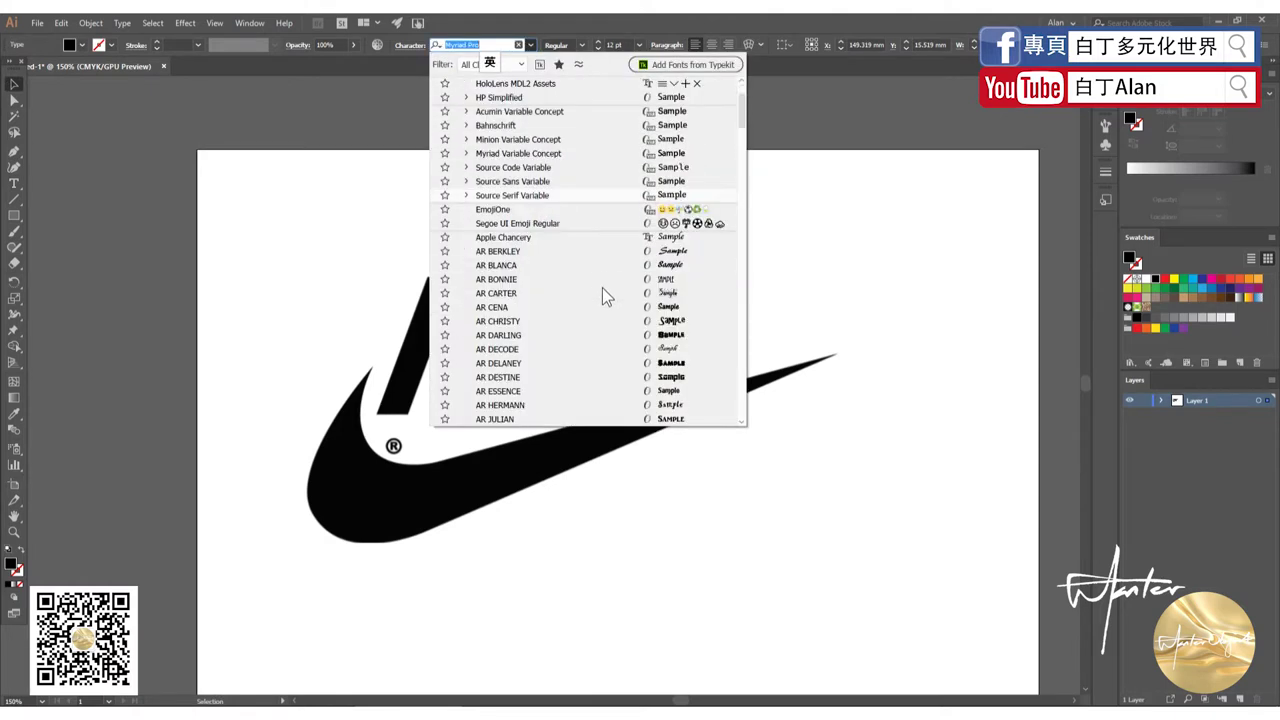
pyautogui.click(585, 363)
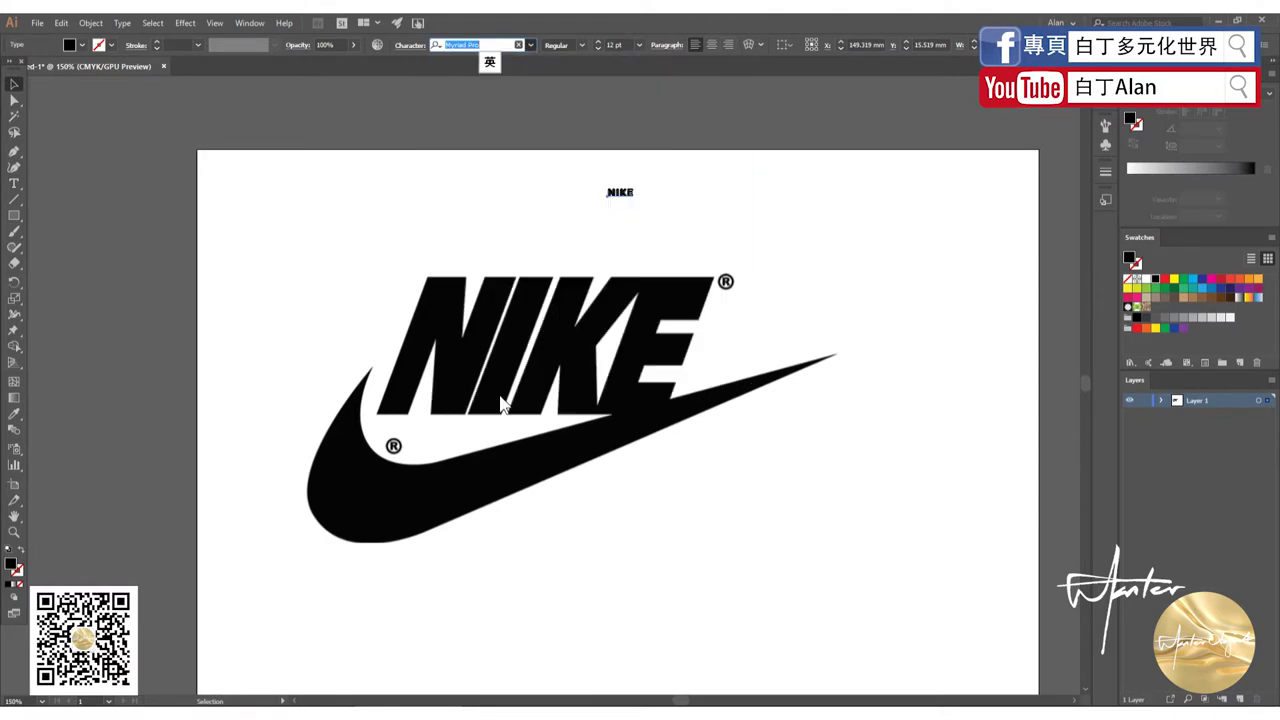
pyautogui.scroll(3, 627, 205)
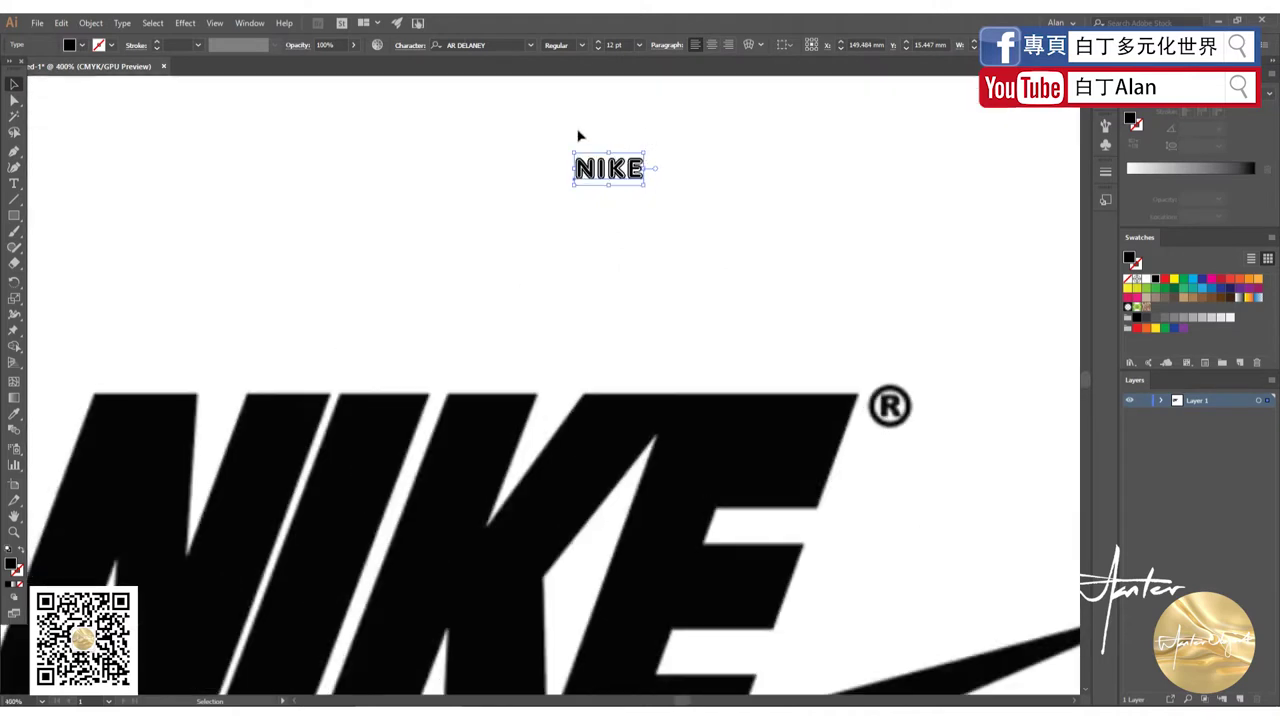
pyautogui.click(475, 45)
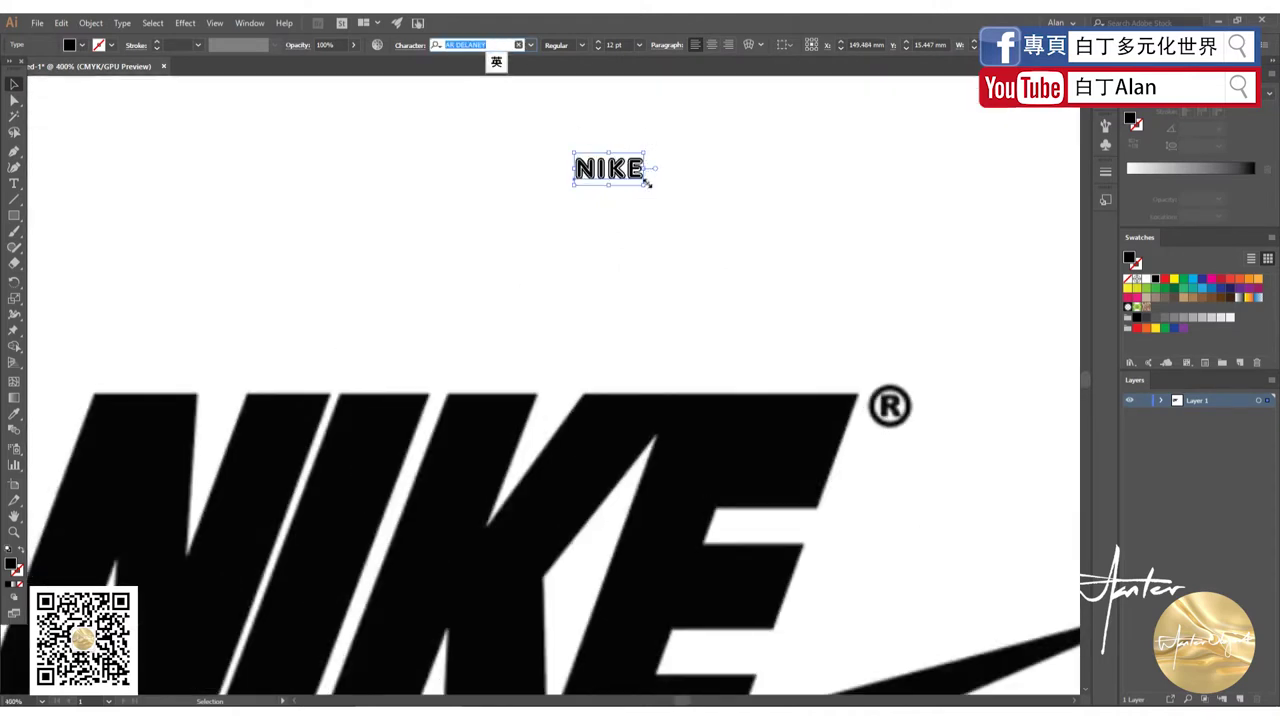
pyautogui.moveTo(648, 182); pyautogui.dragTo(1020, 428)
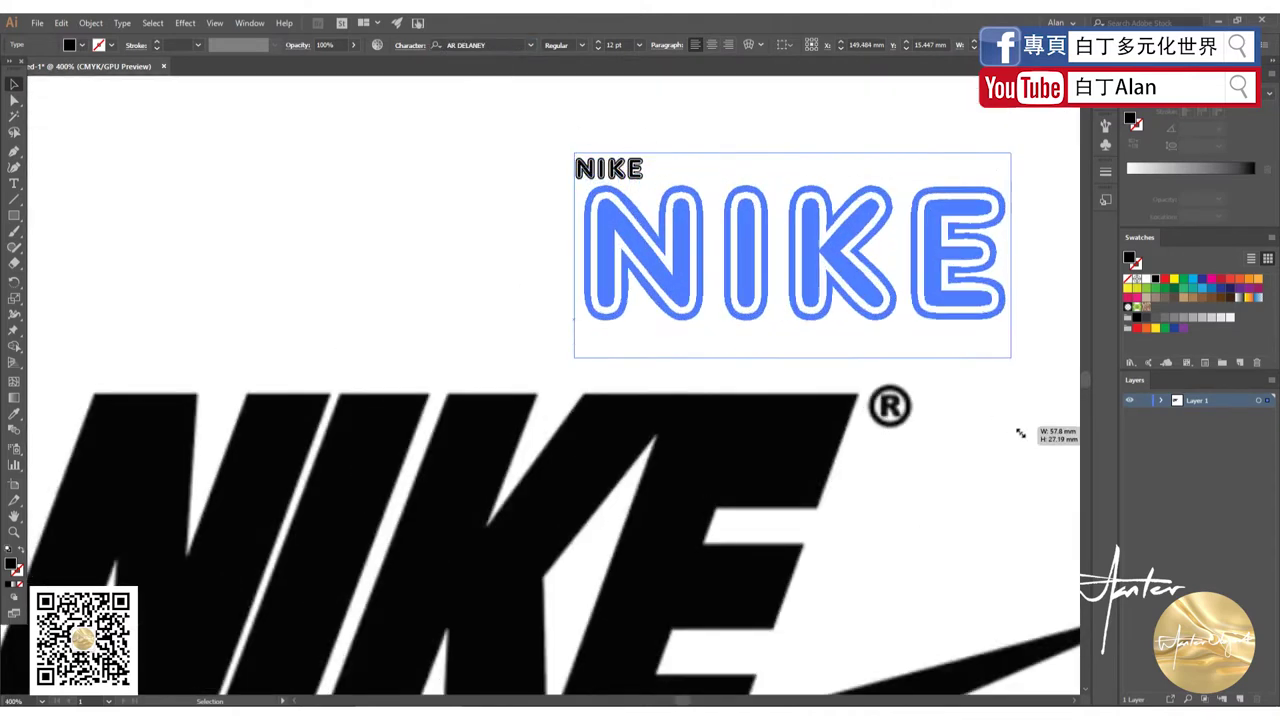
# Change the NIKE text's font to Impact.
pyautogui.click(530, 45)
pyautogui.scroll(-3, 560, 380)
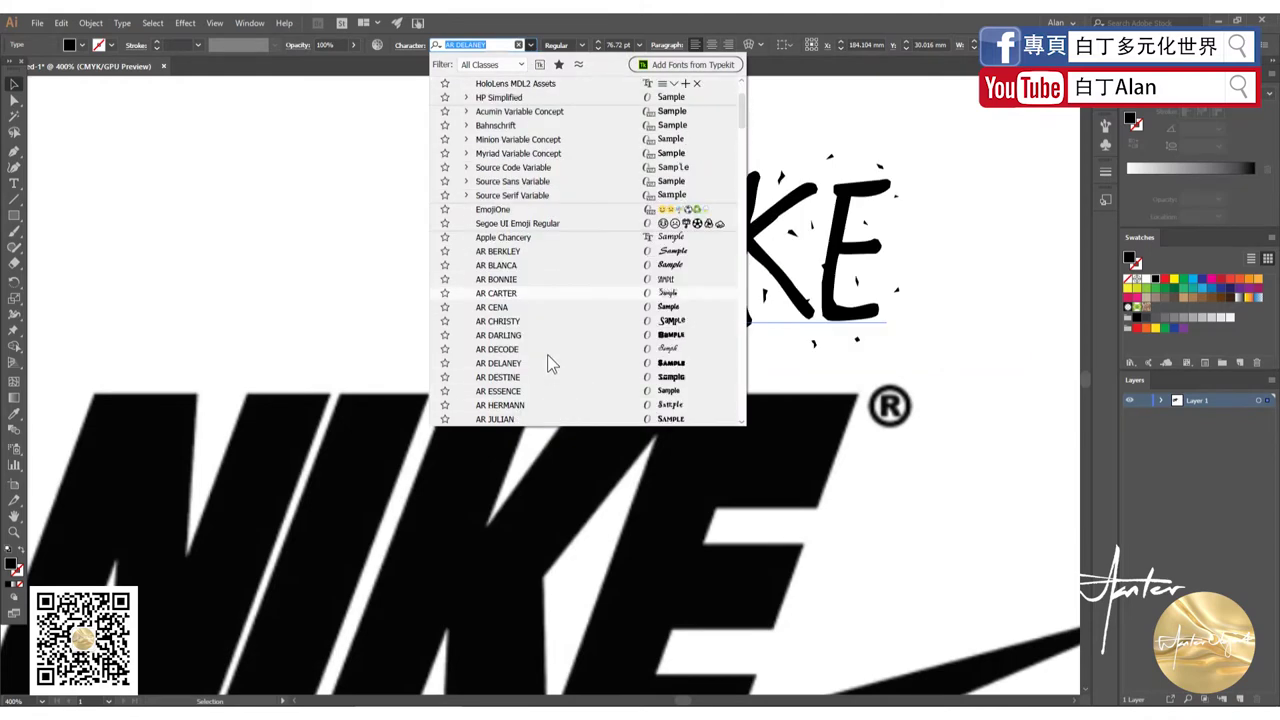
pyautogui.scroll(-3, 565, 330)
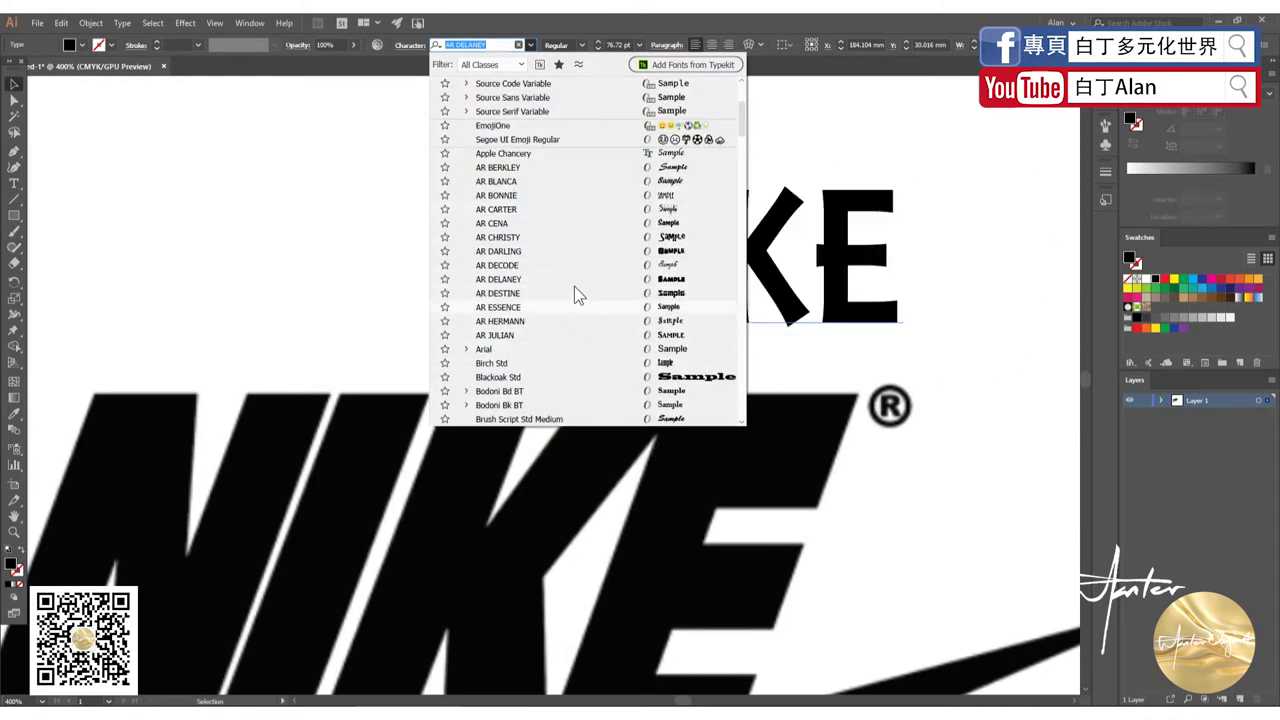
pyautogui.scroll(-5, 572, 320)
pyautogui.scroll(-2, 576, 322)
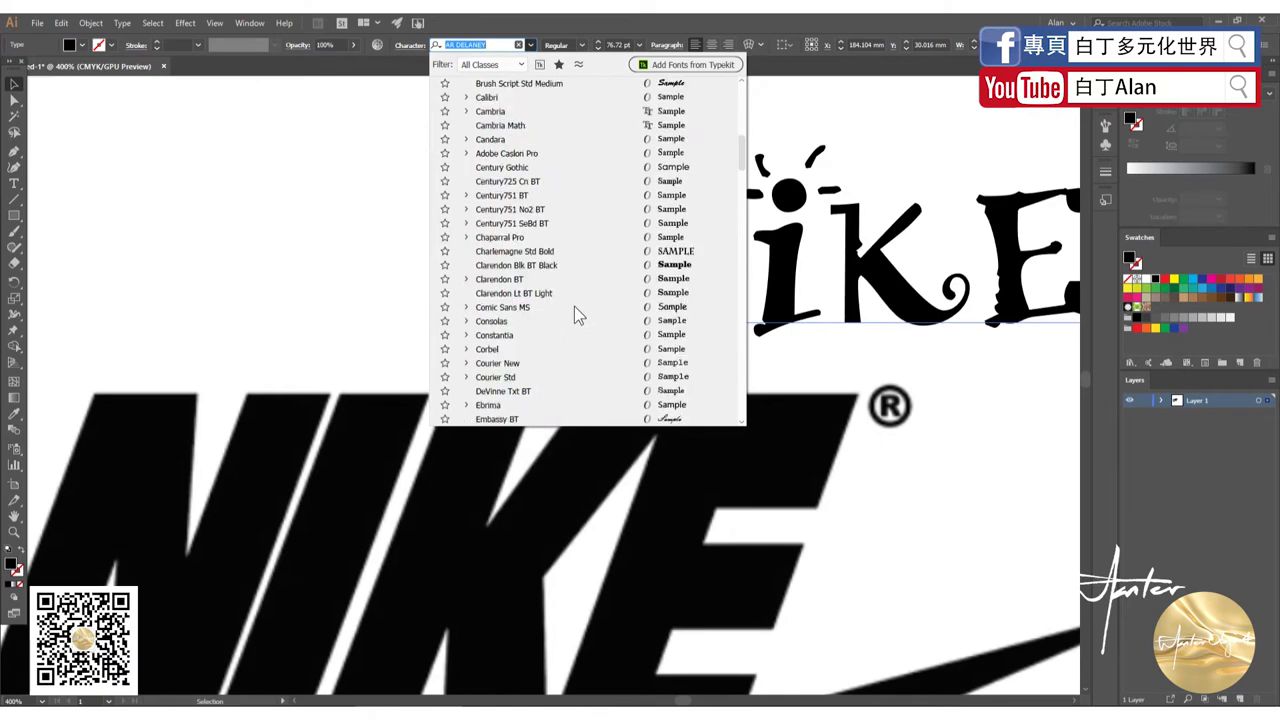
pyautogui.scroll(-4, 556, 307)
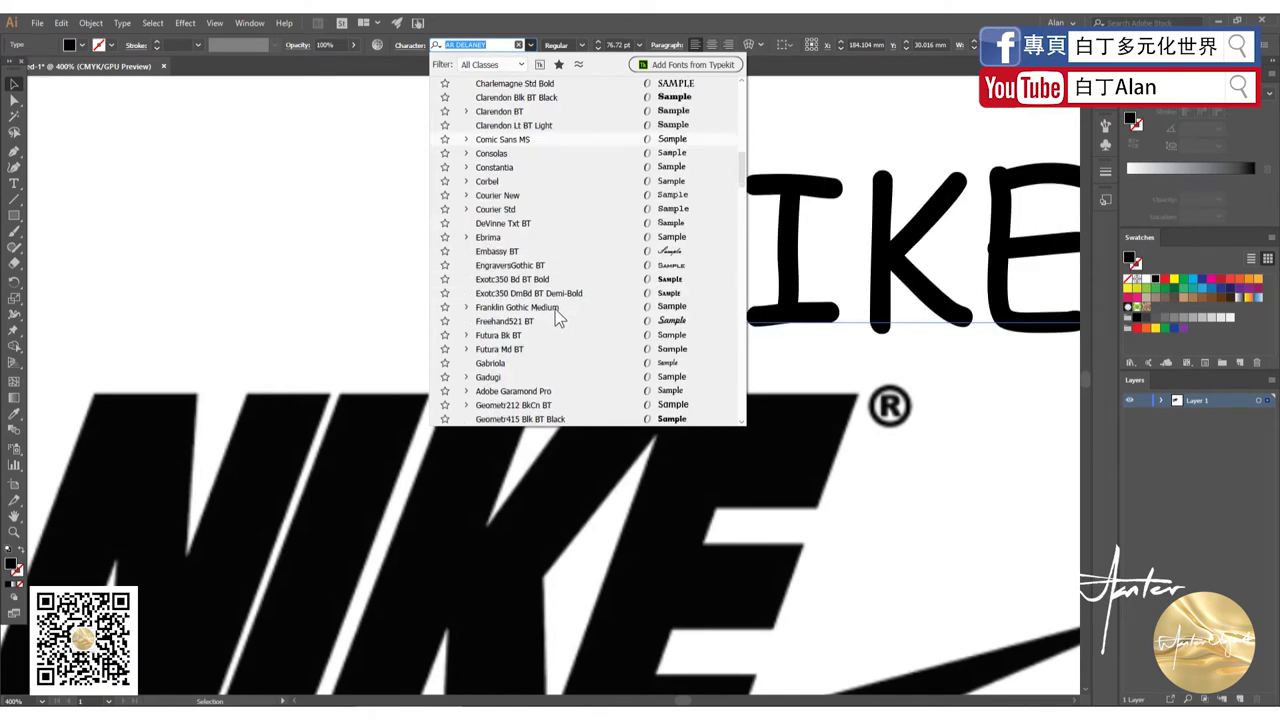
pyautogui.scroll(-8, 555, 315)
pyautogui.click(550, 377)
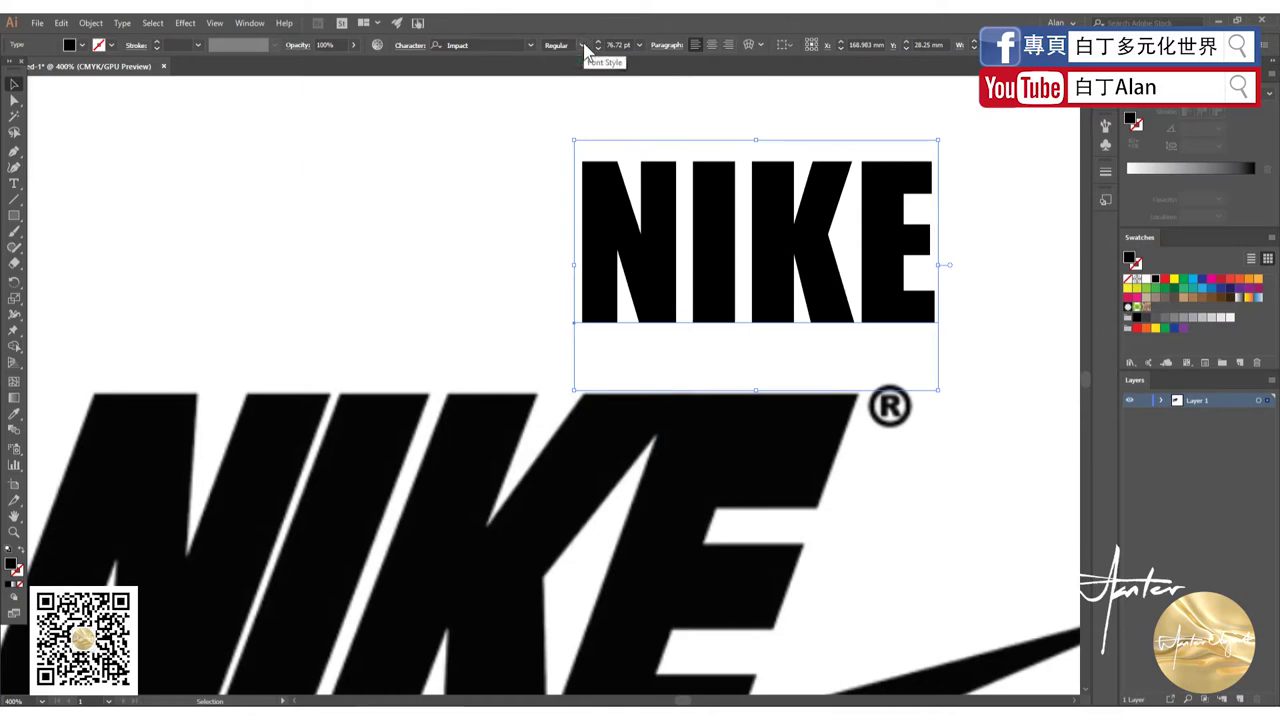
pyautogui.scroll(-2, 511, 217)
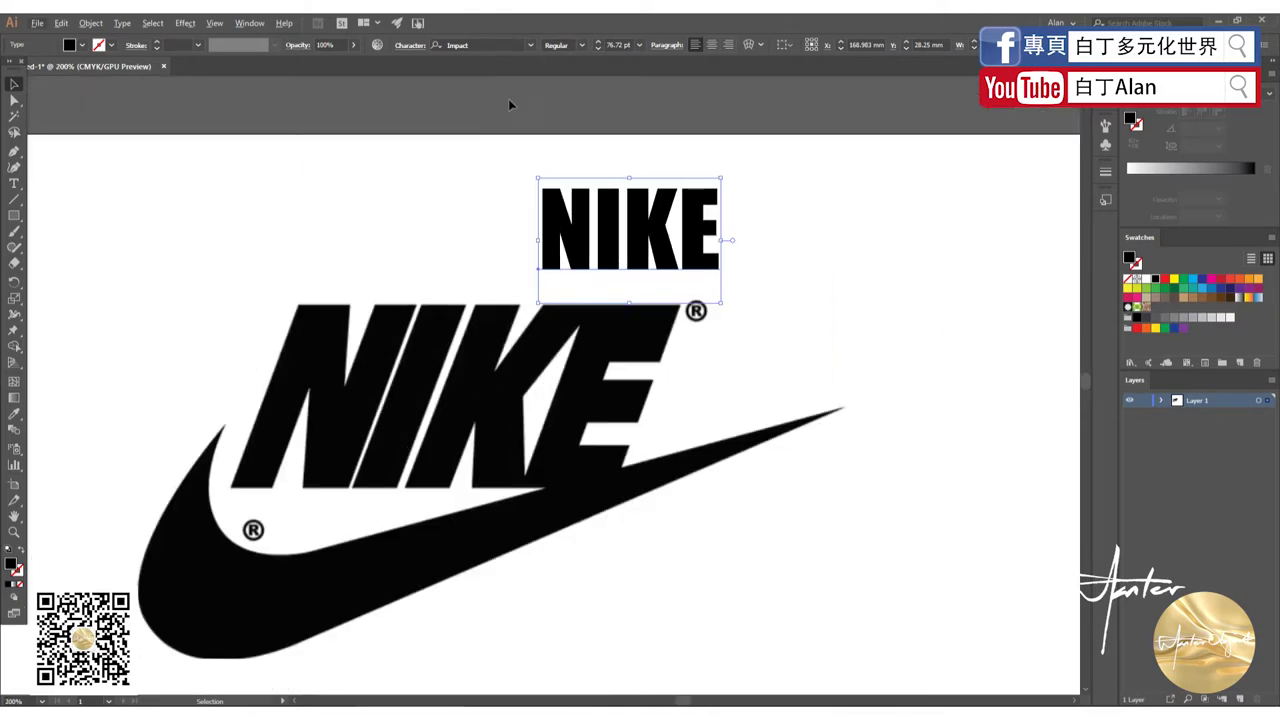
# Reapply Impact to the NIKE text from the font list.
pyautogui.click(530, 45)
pyautogui.scroll(5, 565, 300)
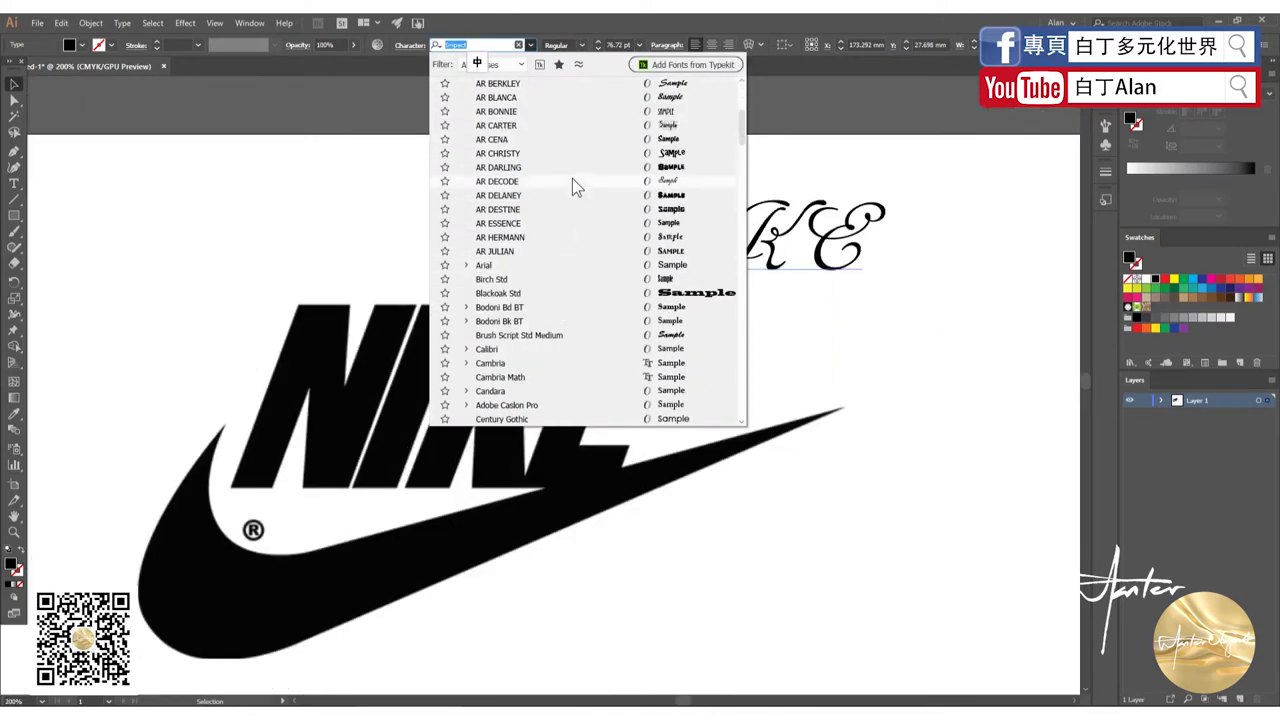
pyautogui.scroll(-5, 559, 385)
pyautogui.scroll(-5, 554, 366)
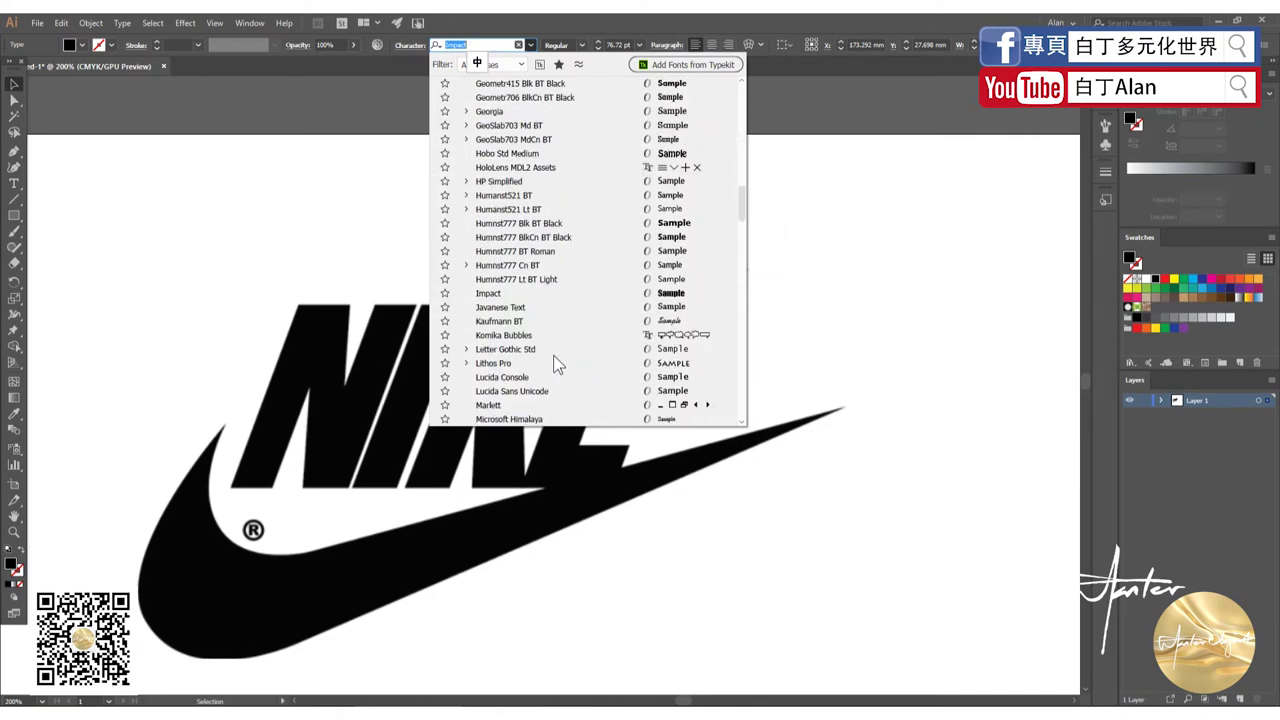
pyautogui.click(566, 293)
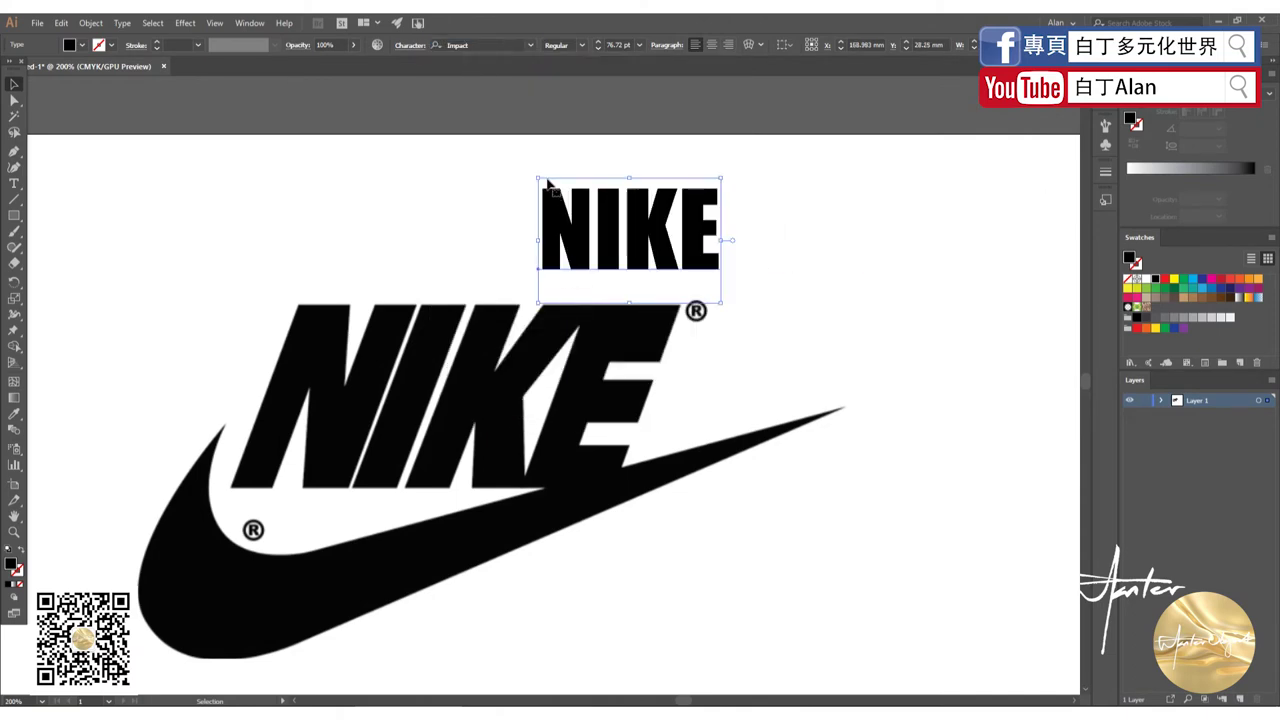
pyautogui.scroll(-1, 571, 277)
# Keep Impact after reviewing the font list, then delete the NIKE test text.
pyautogui.click(530, 45)
pyautogui.scroll(-10, 550, 300)
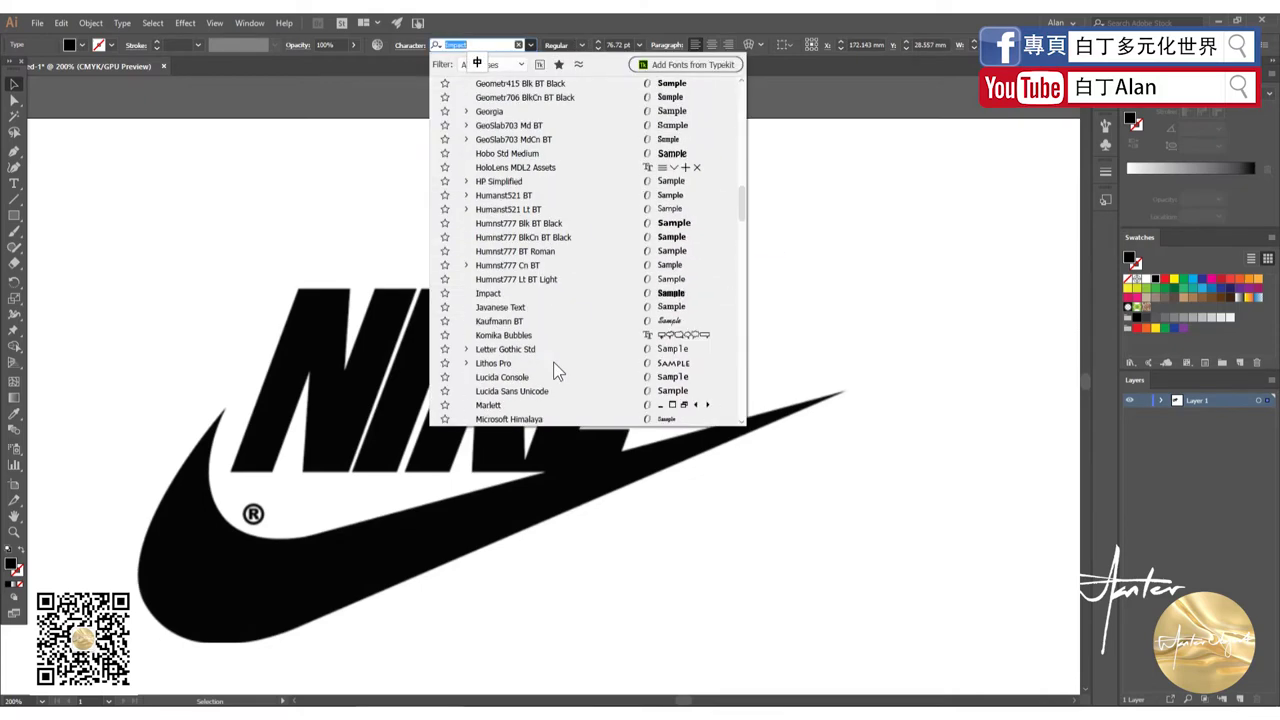
pyautogui.scroll(-10, 569, 321)
pyautogui.scroll(-10, 569, 321)
pyautogui.scroll(-10, 569, 321)
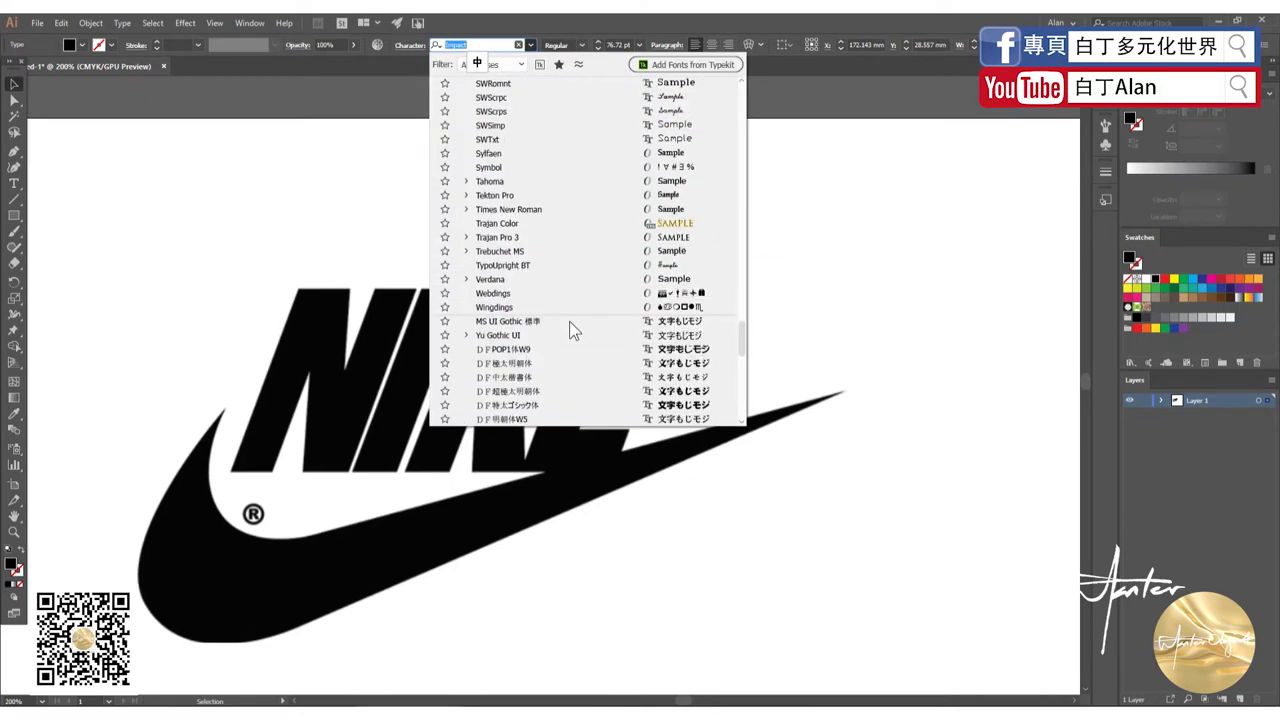
pyautogui.scroll(5, 567, 321)
pyautogui.click(907, 232)
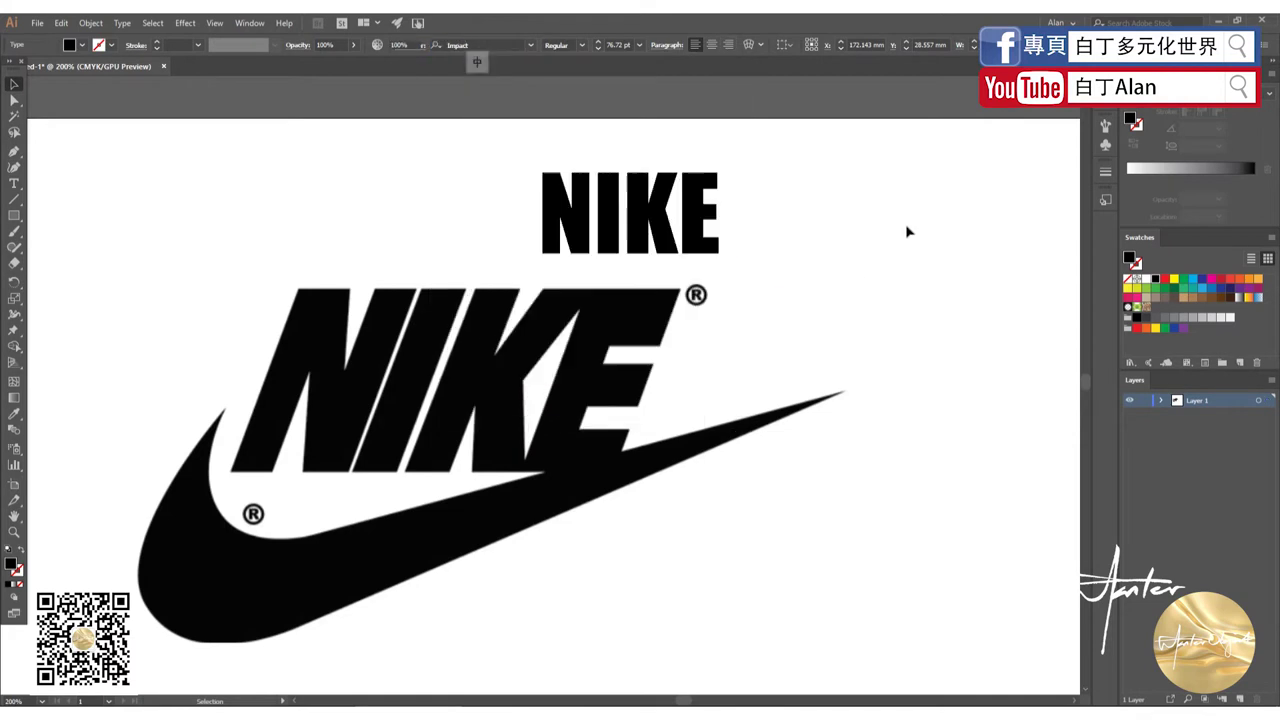
pyautogui.click(704, 238)
pyautogui.press('Delete')
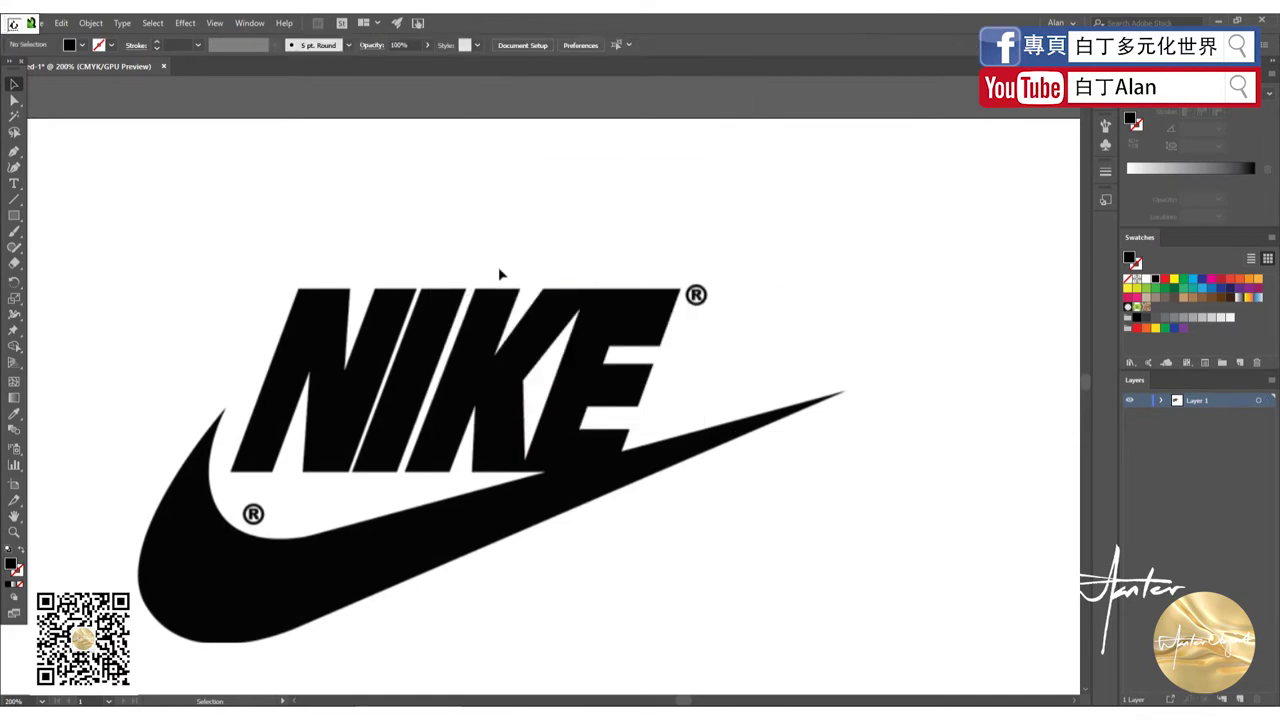
pyautogui.hotkey('alt', 'space')
pyautogui.press('Escape')
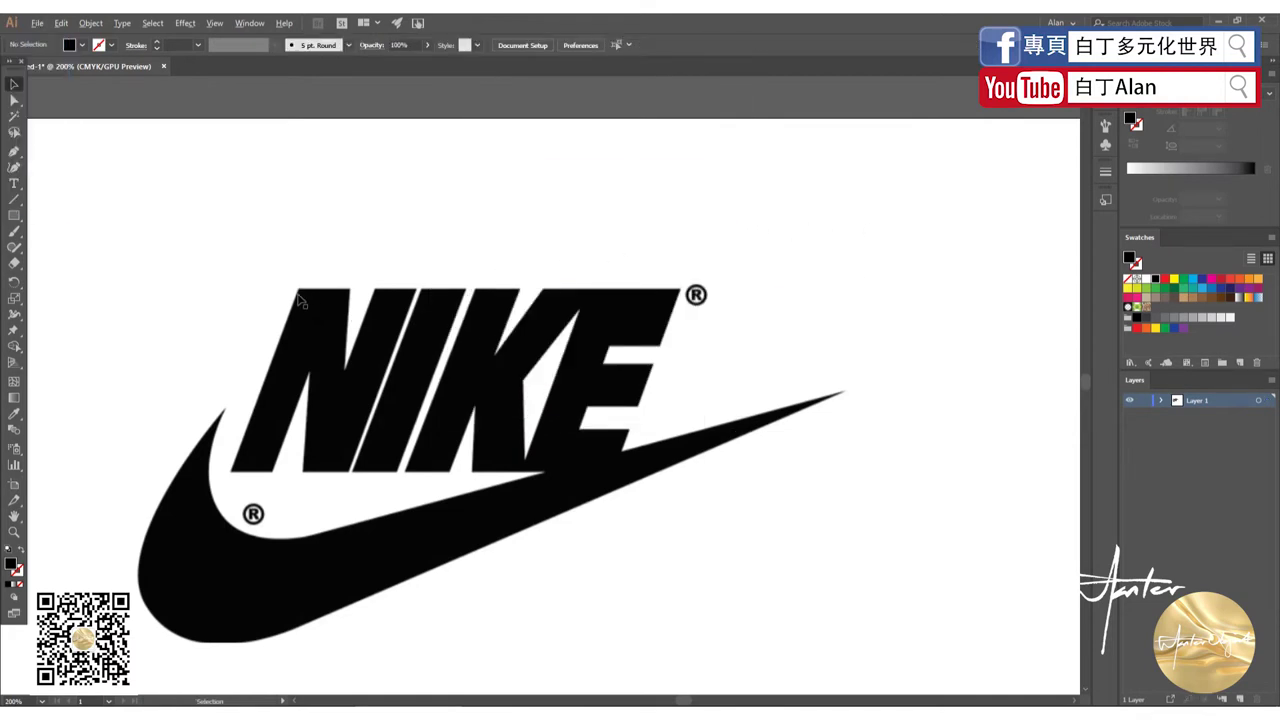
# Begin tracing the N with the Pen tool, anchoring its bottom corners and diagonal.
pyautogui.keyDown('alt'); pyautogui.scroll(1, 300, 302); pyautogui.keyUp('alt')
pyautogui.press('p')
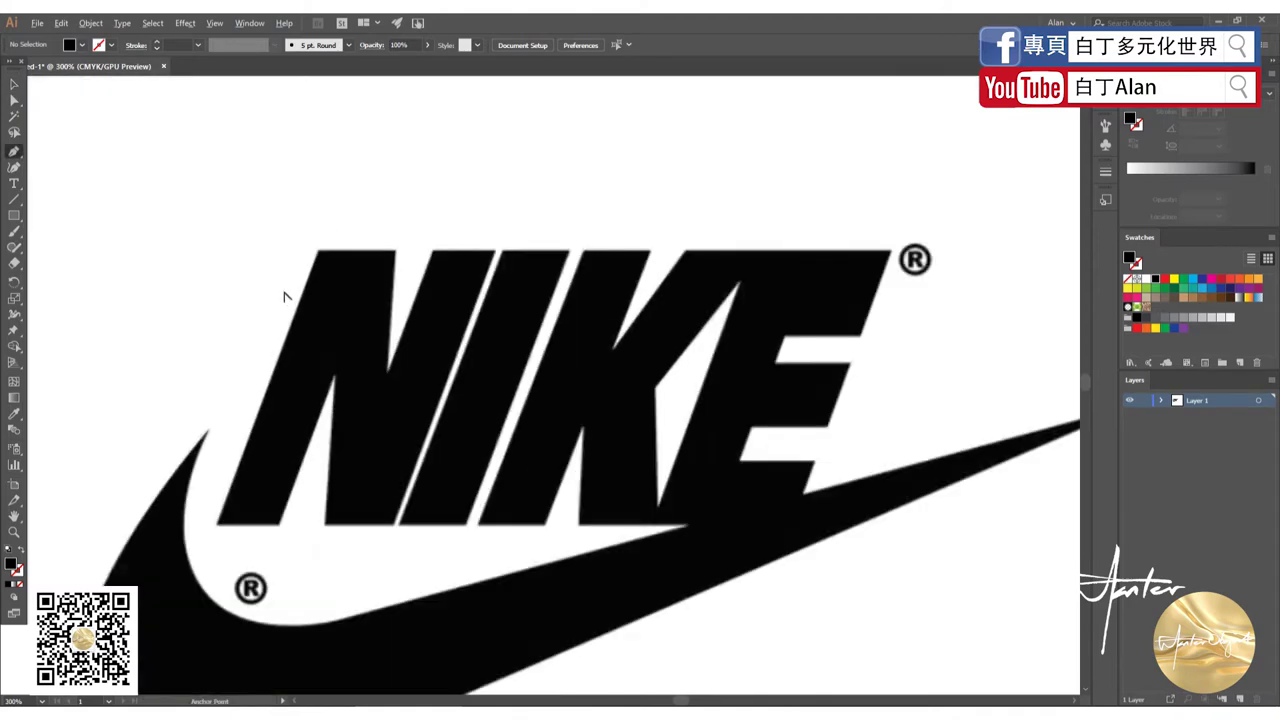
pyautogui.keyDown('alt'); pyautogui.scroll(2, 286, 289); pyautogui.keyUp('alt')
pyautogui.click(350, 215)
pyautogui.hotkey('ctrl', '0')
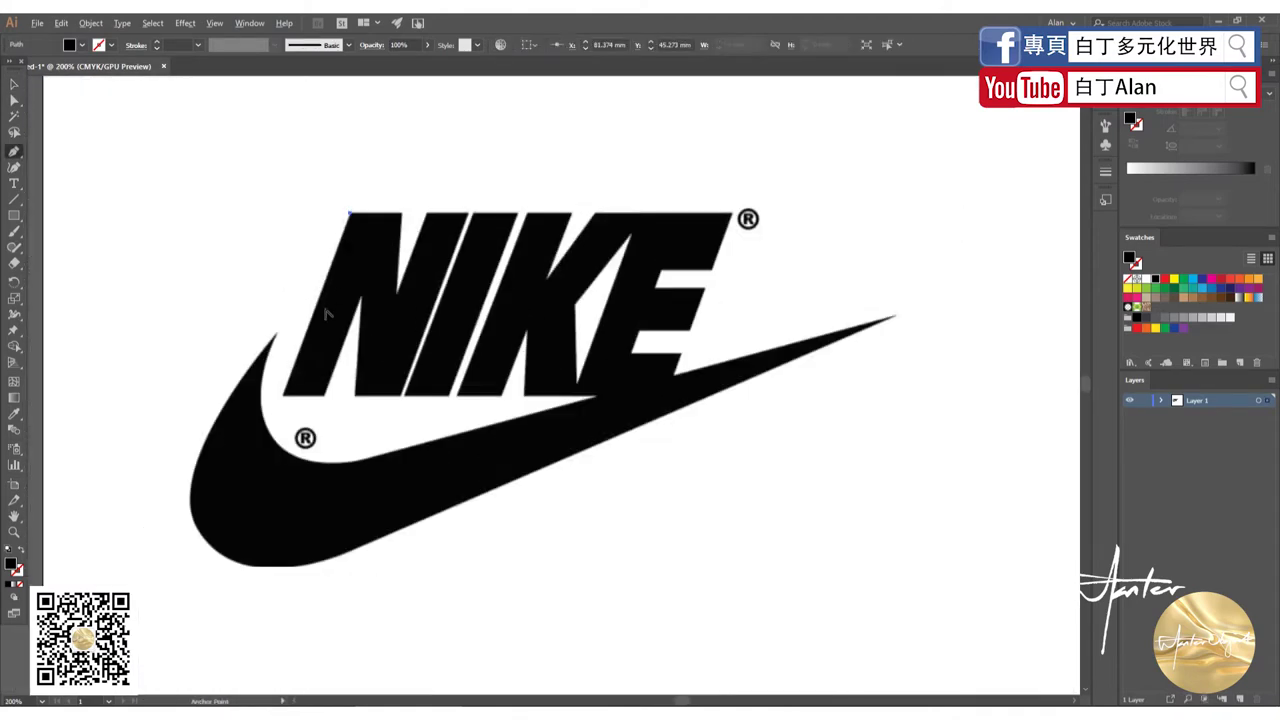
pyautogui.scroll(2, 243, 470)
pyautogui.click(242, 471)
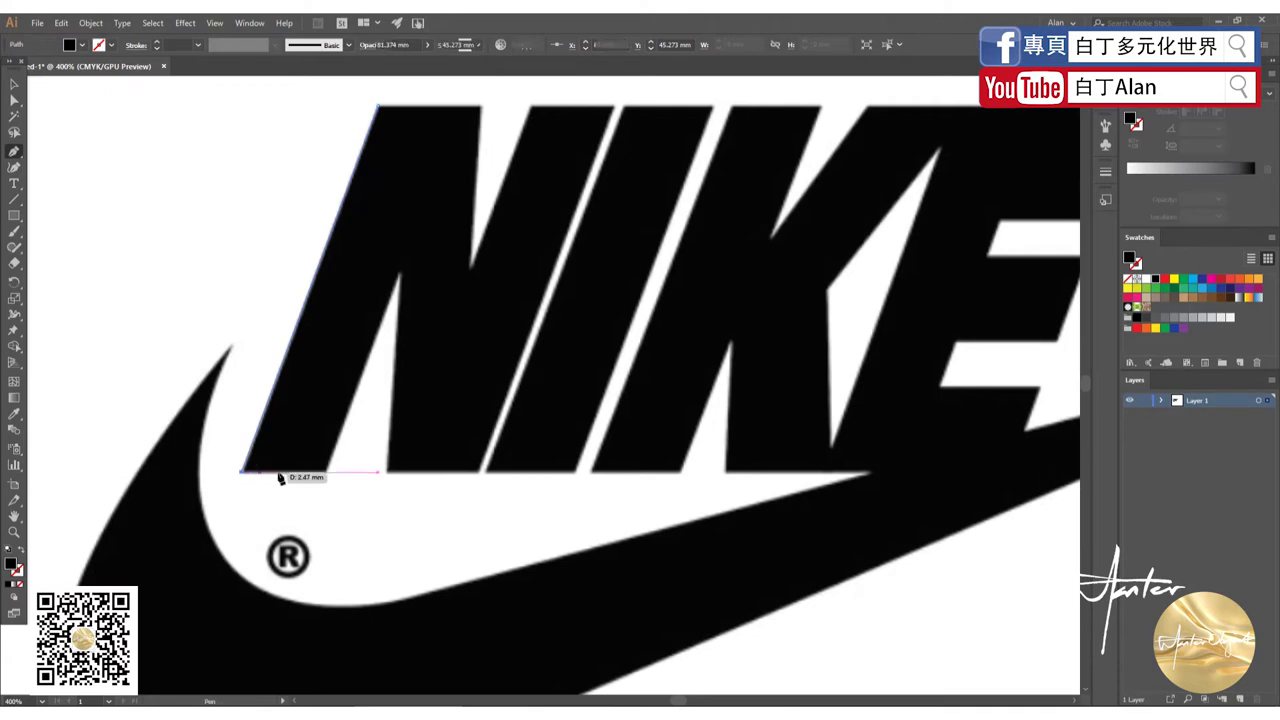
pyautogui.click(328, 470)
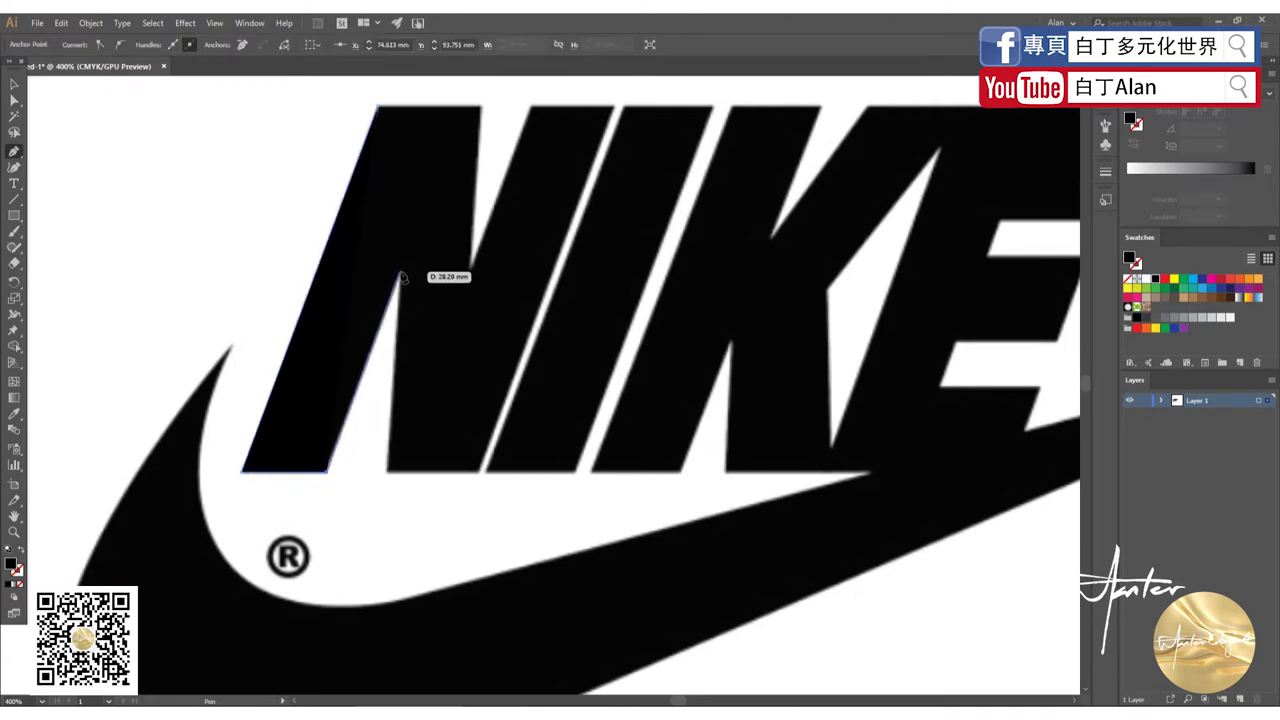
pyautogui.click(400, 270)
pyautogui.click(388, 472)
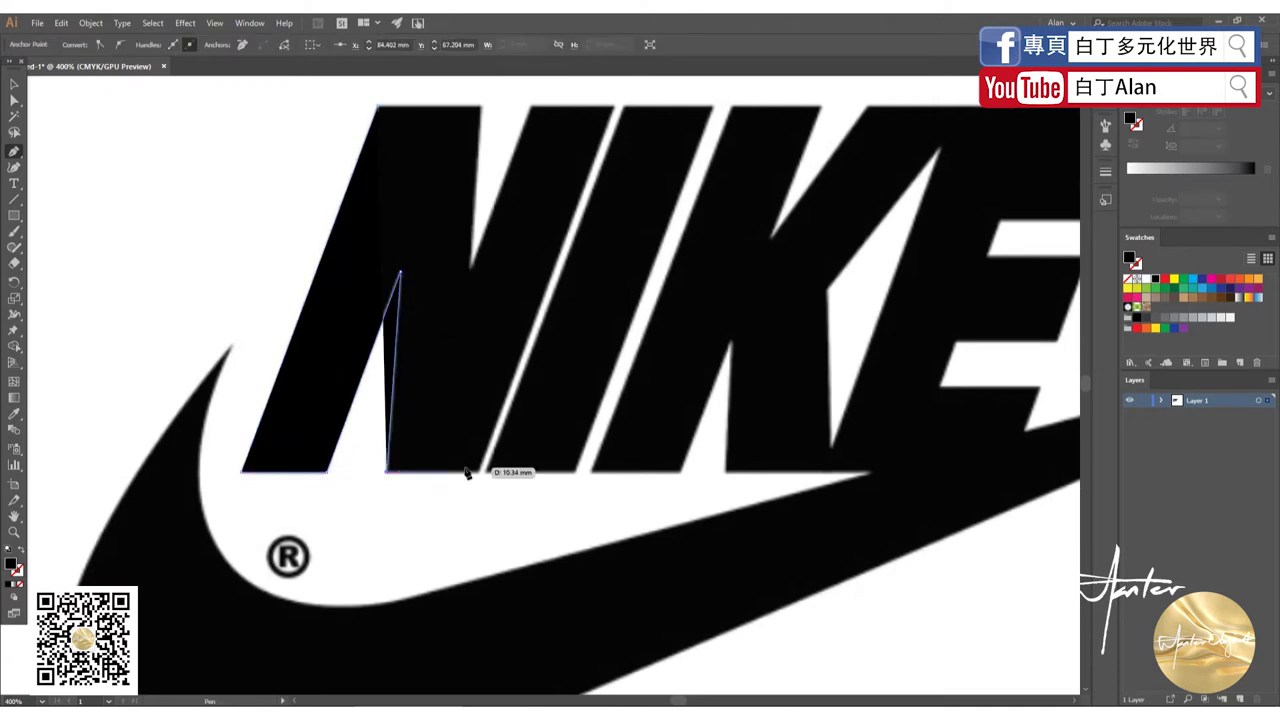
pyautogui.click(480, 471)
# Complete and close the N outline with no fill so the reference stays visible.
pyautogui.hotkey('ctrl', '0')
pyautogui.scroll(5, 508, 334)
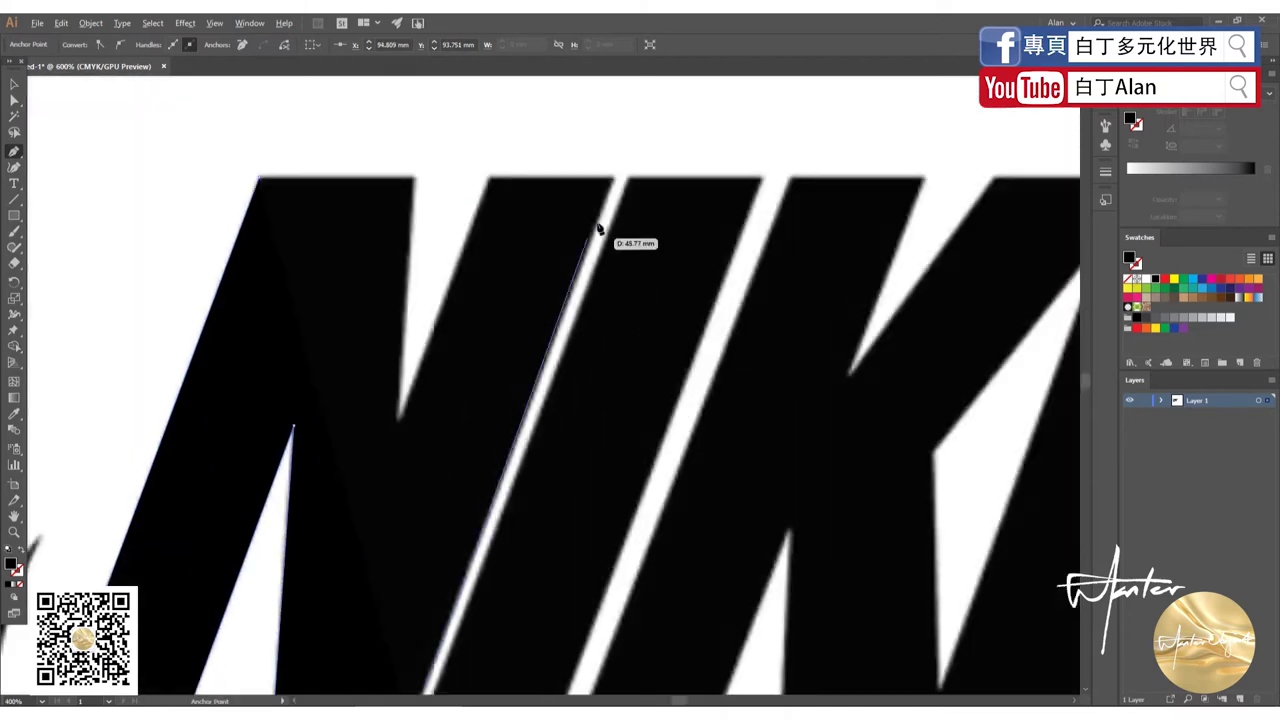
pyautogui.click(614, 179)
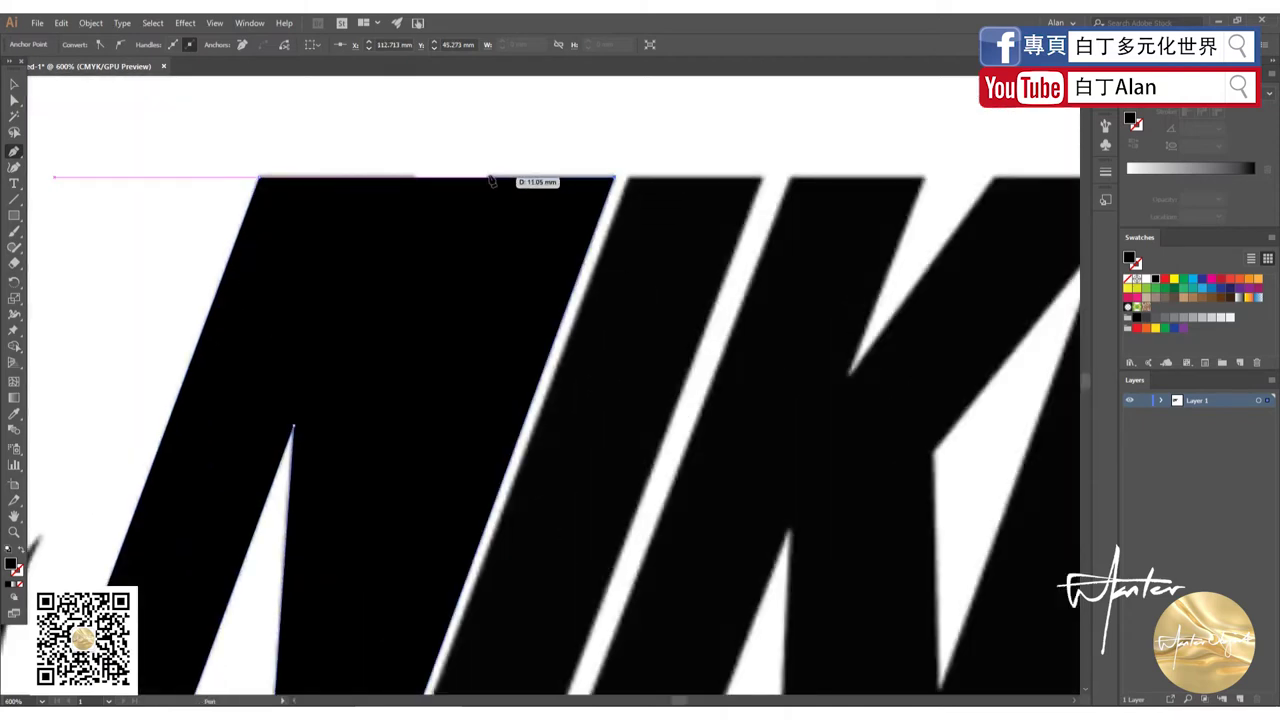
pyautogui.click(18, 593)
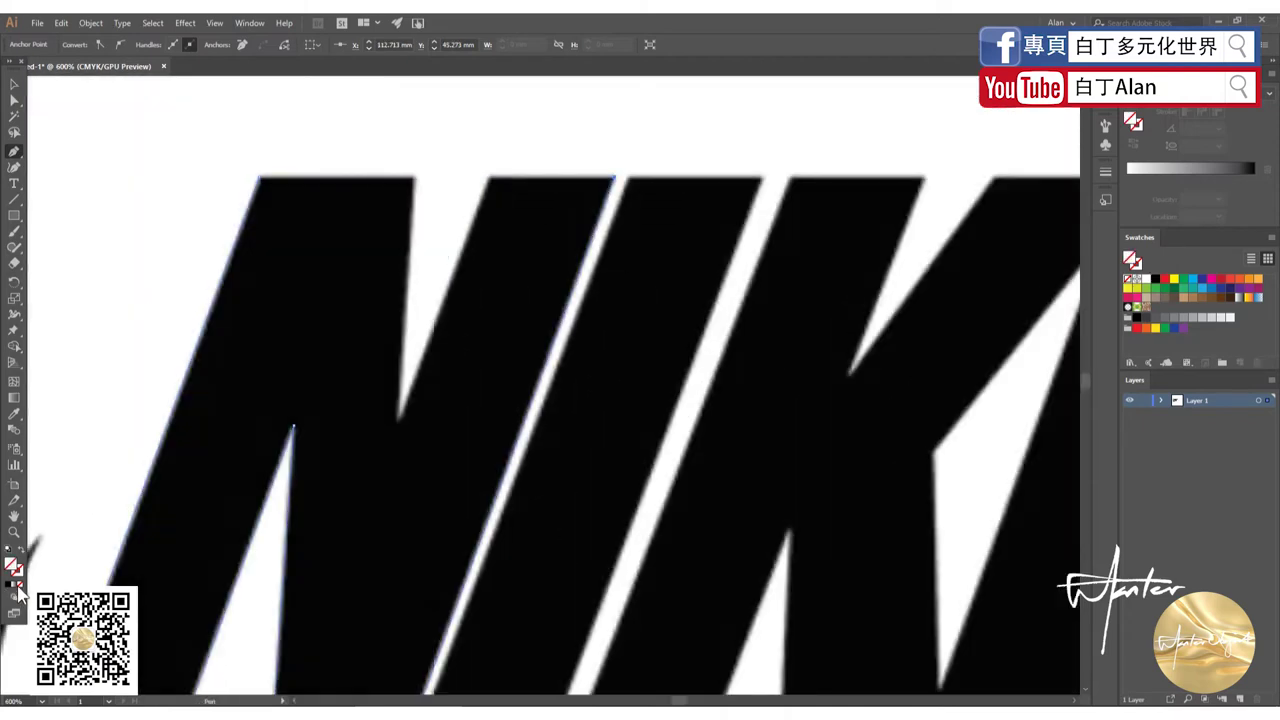
pyautogui.click(487, 178)
pyautogui.click(398, 420)
pyautogui.click(413, 178)
pyautogui.click(272, 178)
pyautogui.scroll(-5, 272, 178)
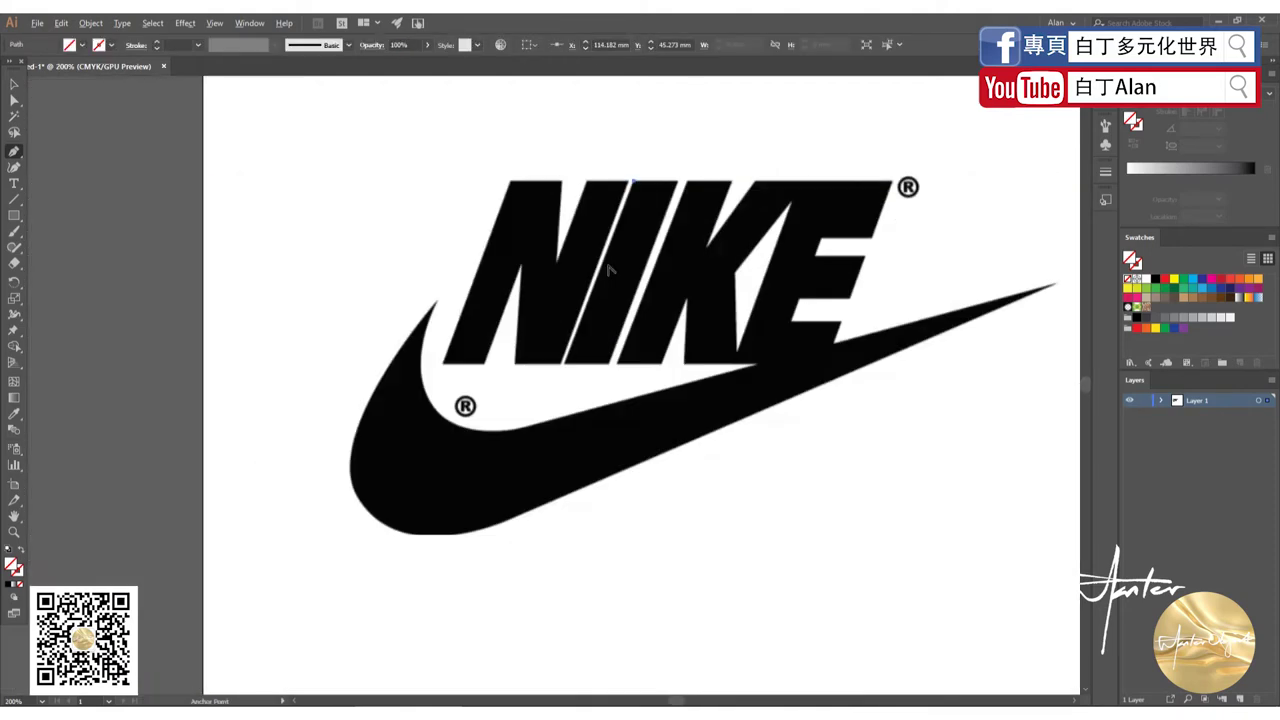
# Trace the I and K outline along their bottom edge and the notch between them.
pyautogui.click(663, 186)
pyautogui.scroll(5, 614, 534)
pyautogui.scroll(-3, 614, 534)
pyautogui.click(608, 571)
pyautogui.click(675, 571)
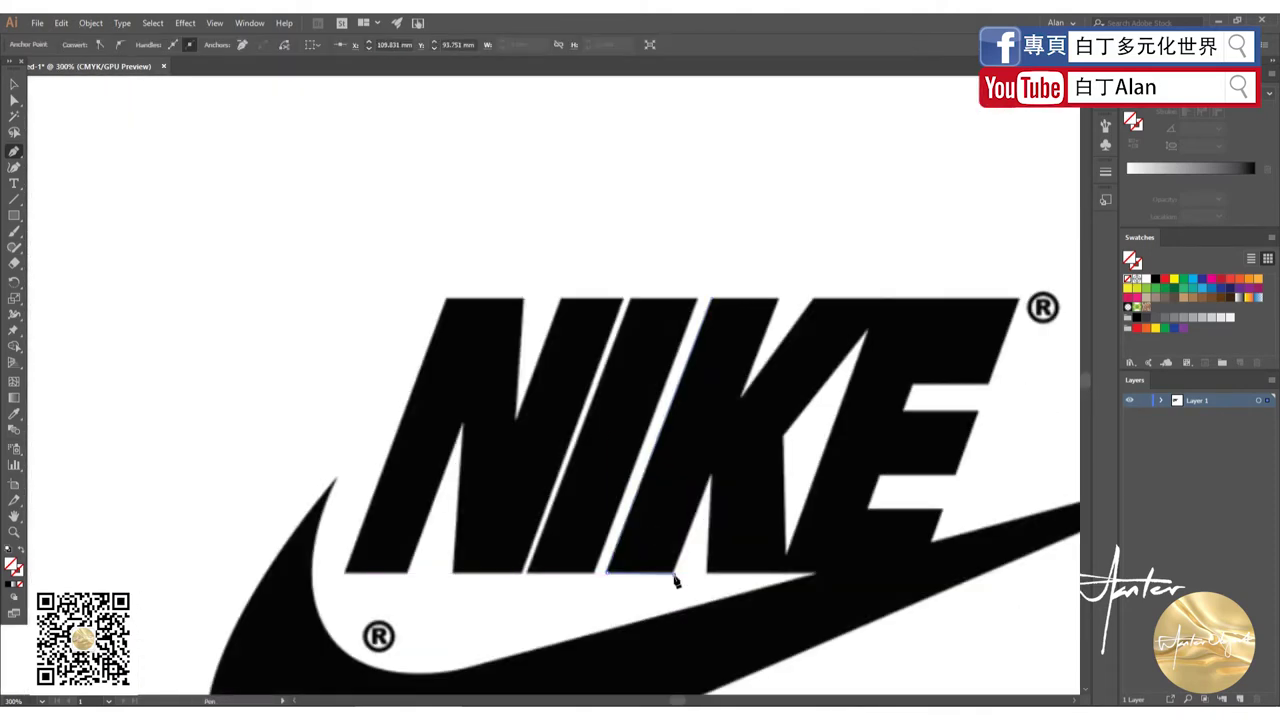
pyautogui.click(710, 475)
pyautogui.click(705, 571)
pyautogui.scroll(3, 686, 523)
pyautogui.scroll(-3, 457, 475)
# Trace the E's lower edge, notch, middle arm and top-right corner.
pyautogui.click(457, 475)
pyautogui.scroll(3, 457, 475)
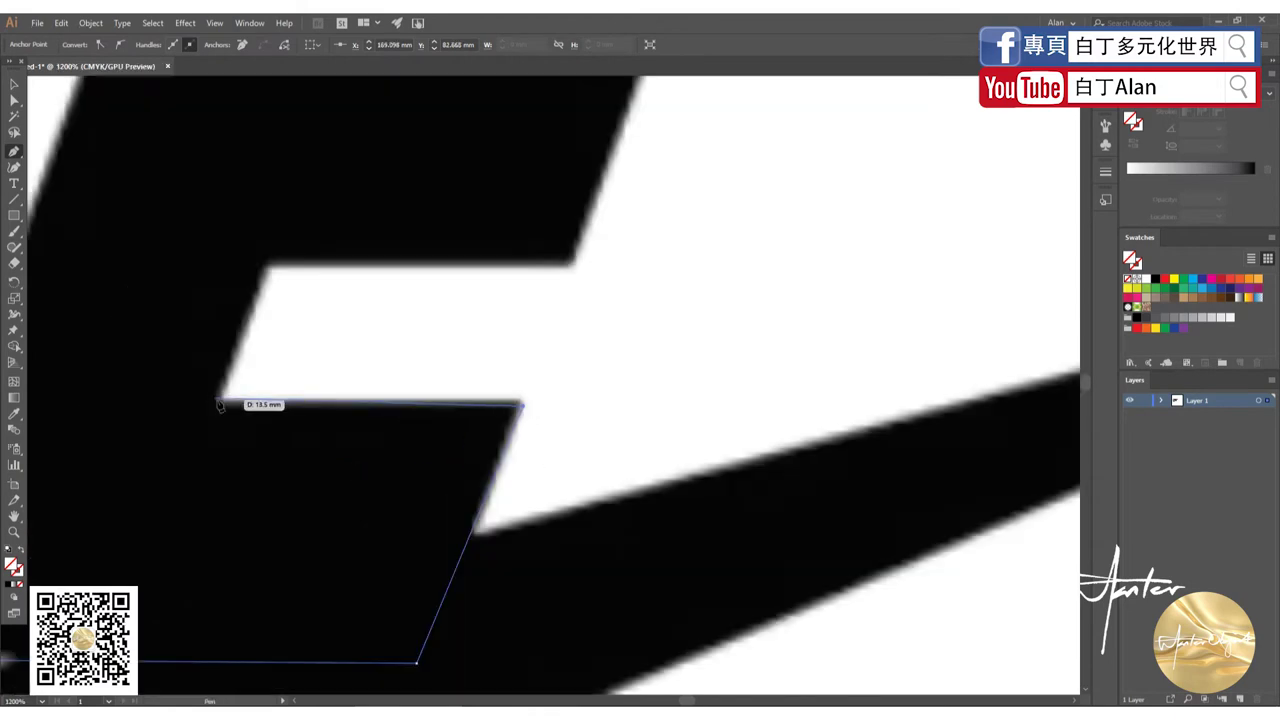
pyautogui.click(223, 400)
pyautogui.scroll(-2, 594, 251)
pyautogui.click(690, 256)
pyautogui.click(745, 85)
pyautogui.scroll(2, 745, 85)
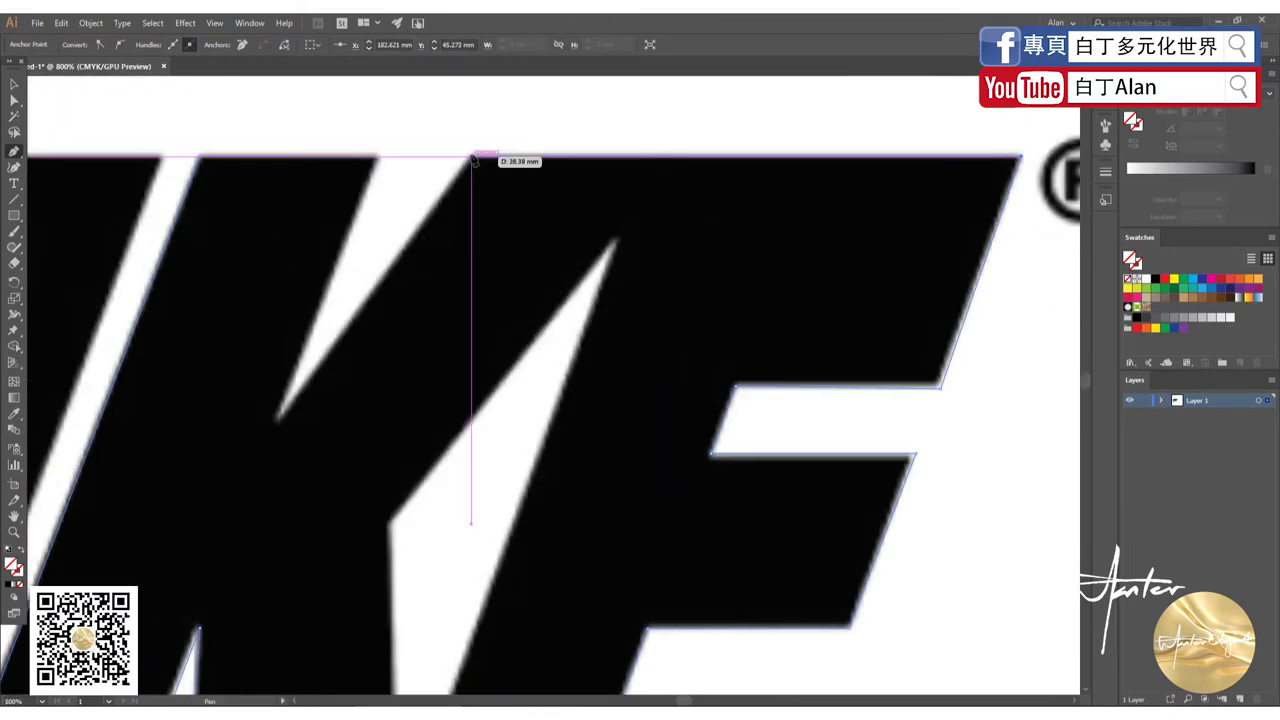
# Close the K-notch path and marquee-select all the traced letter shapes.
pyautogui.click(386, 157)
pyautogui.scroll(-1, 600, 320)
pyautogui.click(455, 675)
pyautogui.click(450, 355)
pyautogui.scroll(-3, 450, 355)
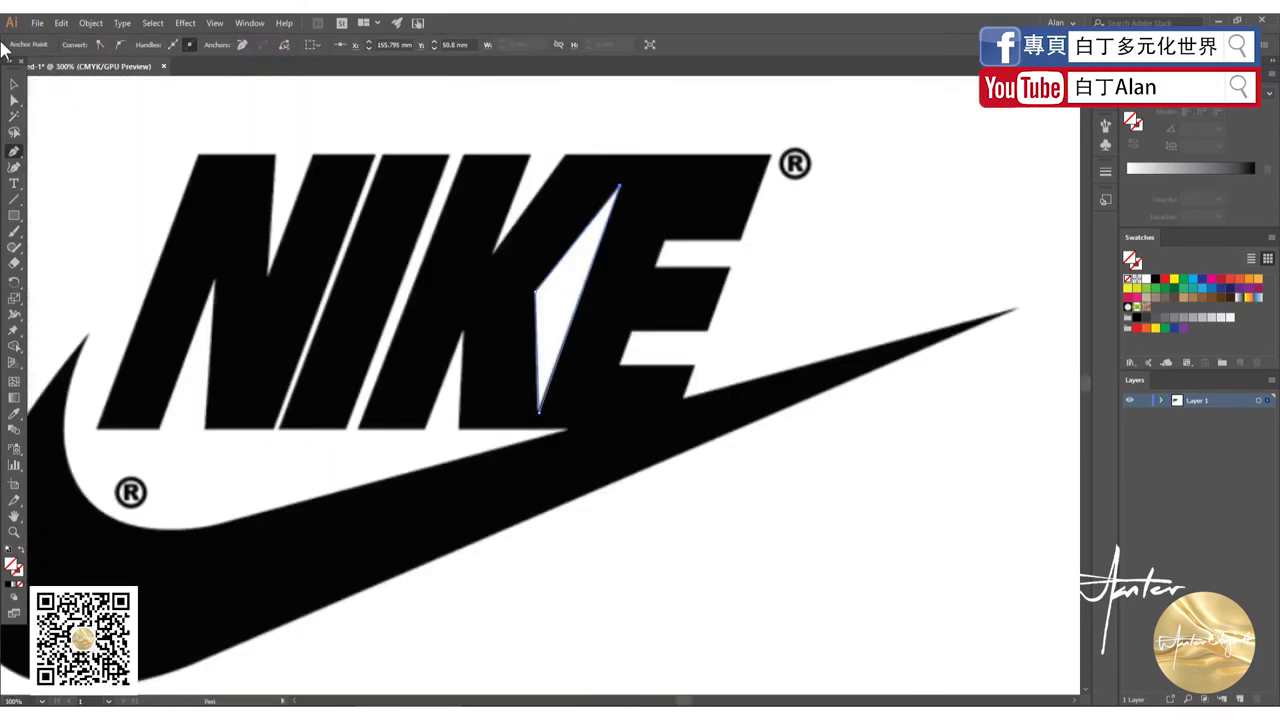
pyautogui.scroll(-1, 450, 355)
pyautogui.press('v')
pyautogui.moveTo(285, 245); pyautogui.dragTo(949, 571)
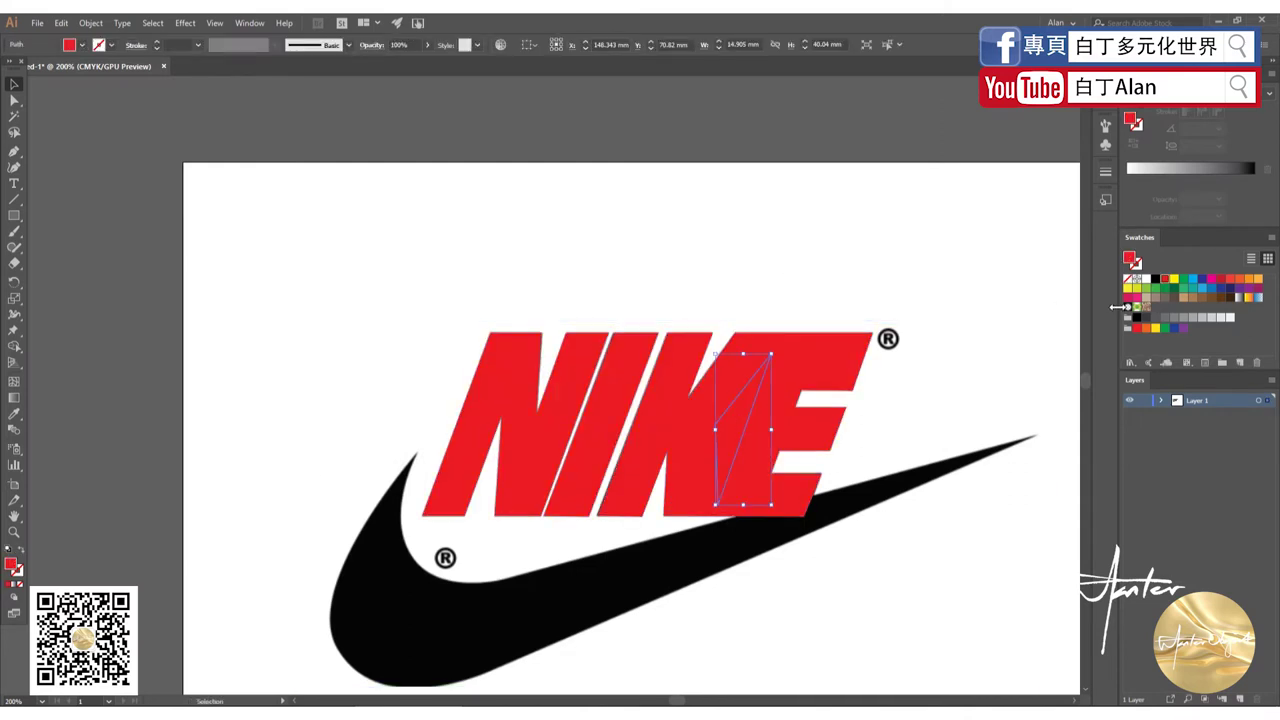
pyautogui.click(722, 136)
pyautogui.scroll(-1, 536, 293)
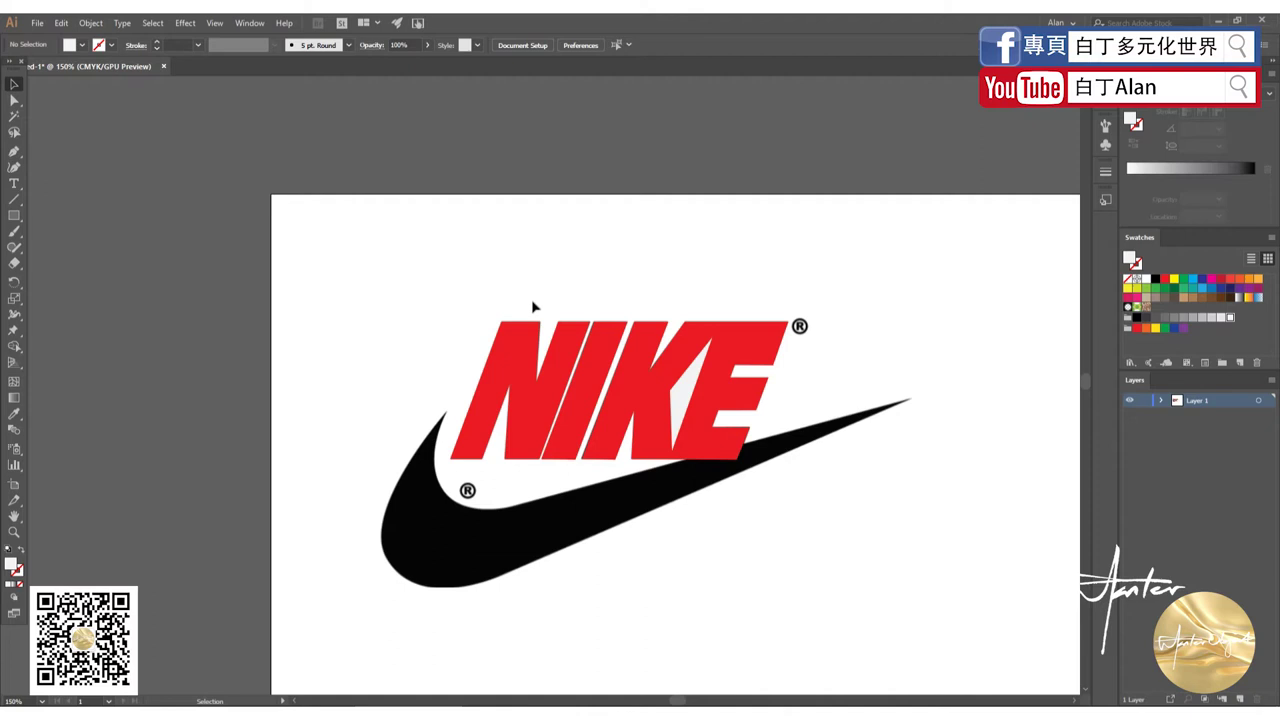
pyautogui.keyDown('alt'); pyautogui.scroll(1, 578, 541); pyautogui.keyUp('alt')
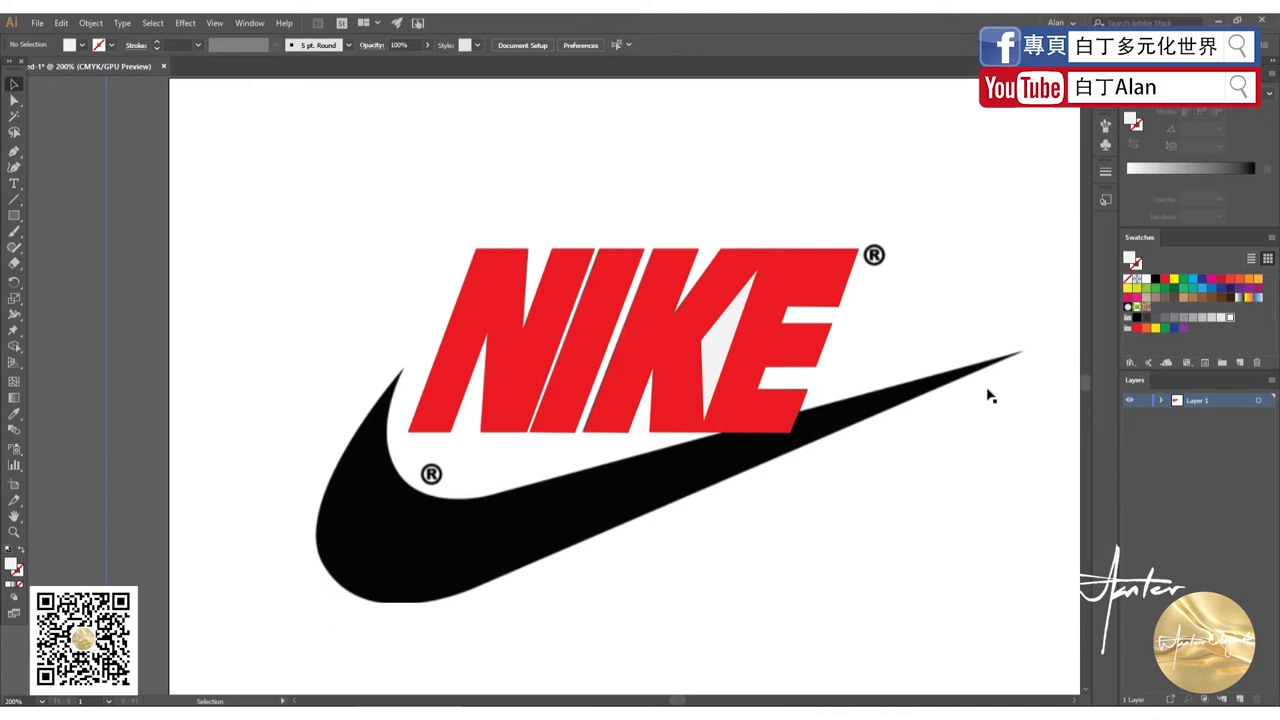
pyautogui.press('p')
# Start the no-fill swoosh path at its pointed tip, curving along the inner and upper edges.
pyautogui.scroll(2, 400, 372)
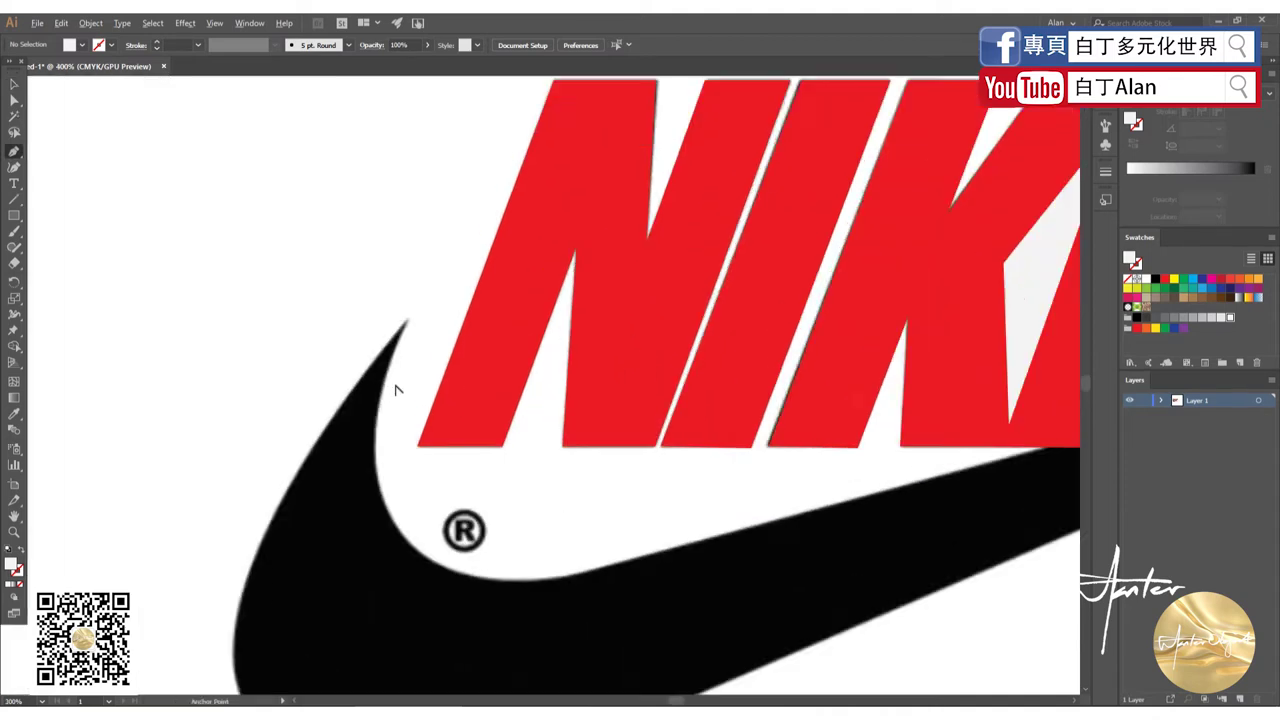
pyautogui.scroll(1, 425, 380)
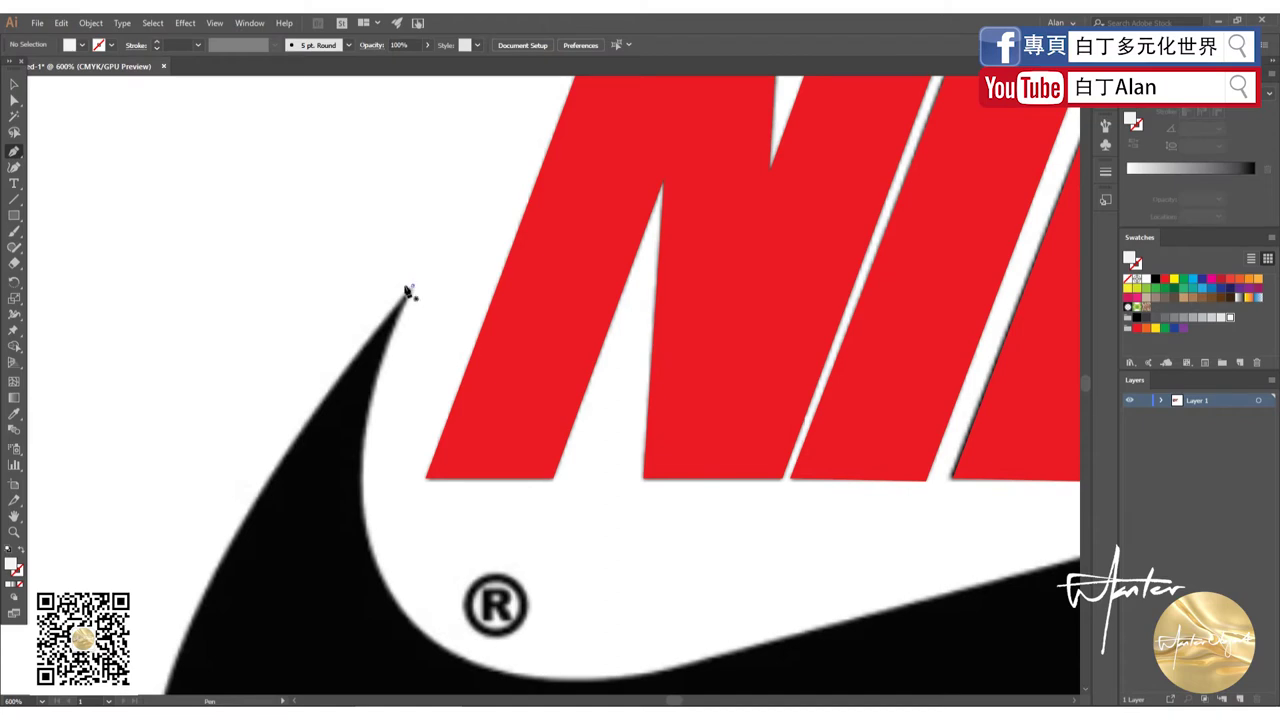
pyautogui.click(406, 291)
pyautogui.scroll(-3, 406, 291)
pyautogui.scroll(-1, 300, 300)
pyautogui.scroll(3, 270, 300)
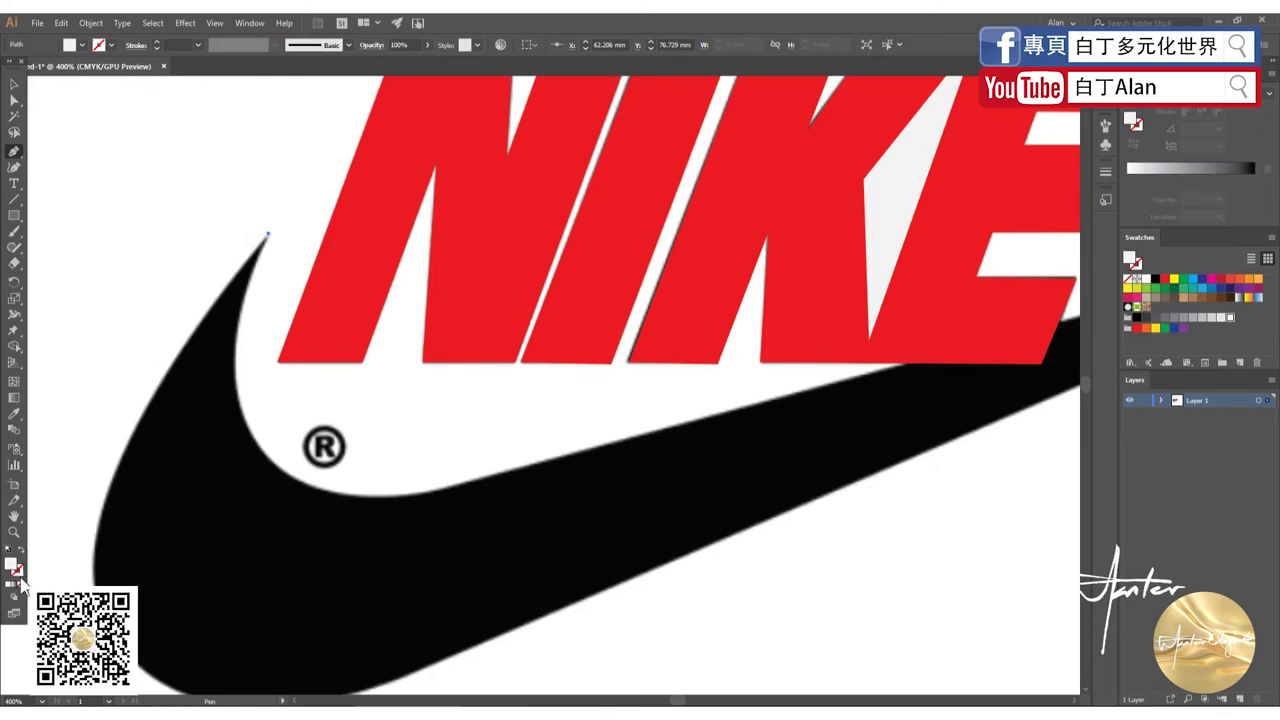
pyautogui.click(21, 587)
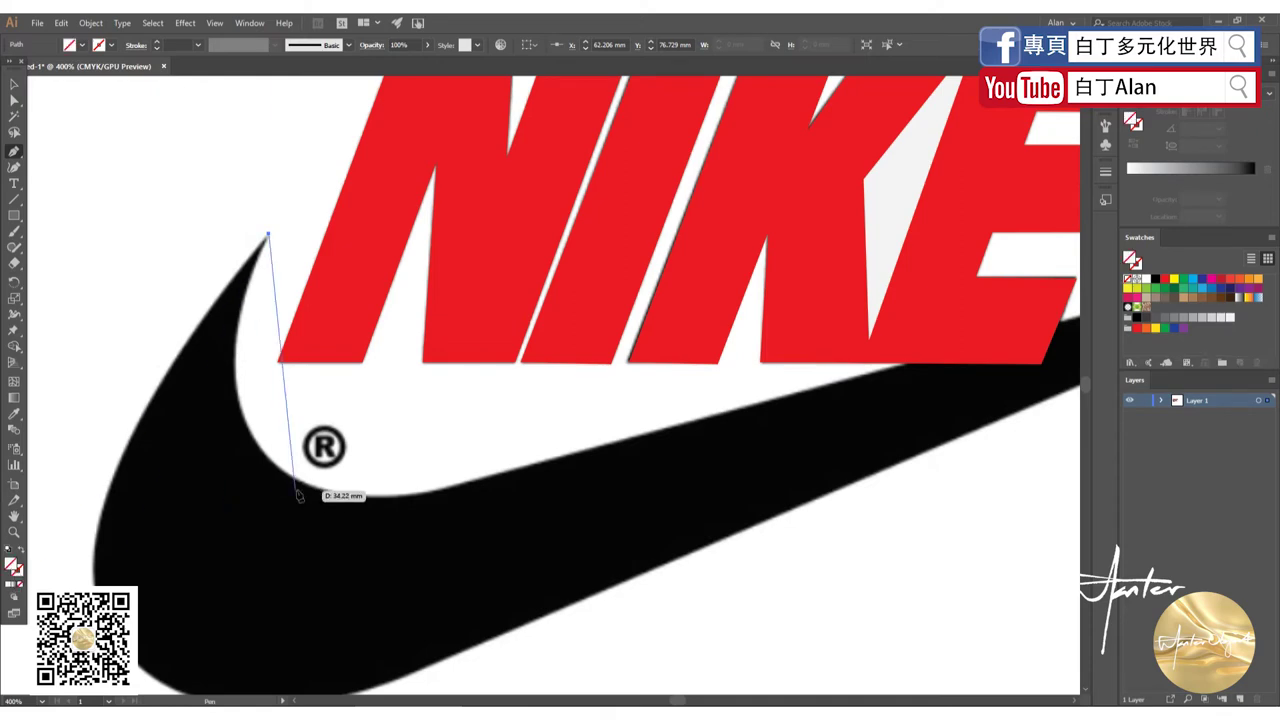
pyautogui.moveTo(313, 487)
pyautogui.mouseDown()
pyautogui.moveTo(453, 557)
pyautogui.moveTo(365, 513)
pyautogui.mouseUp()
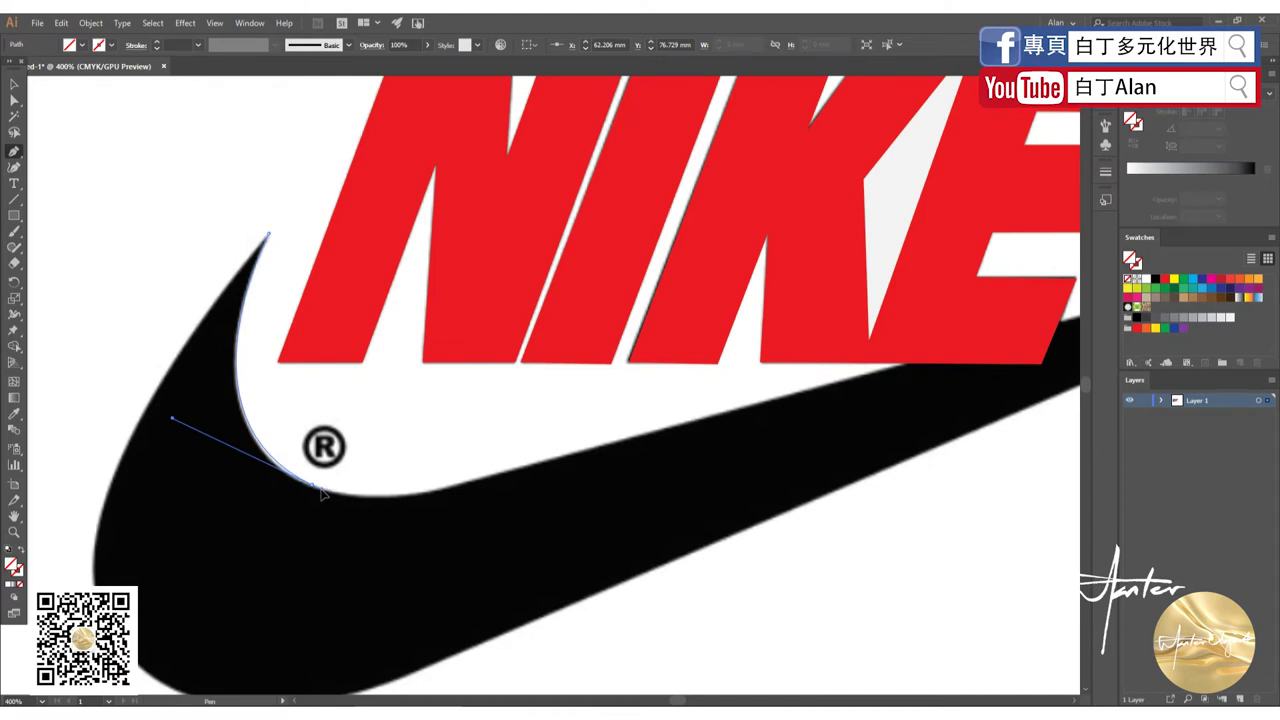
pyautogui.moveTo(463, 485); pyautogui.dragTo(551, 461)
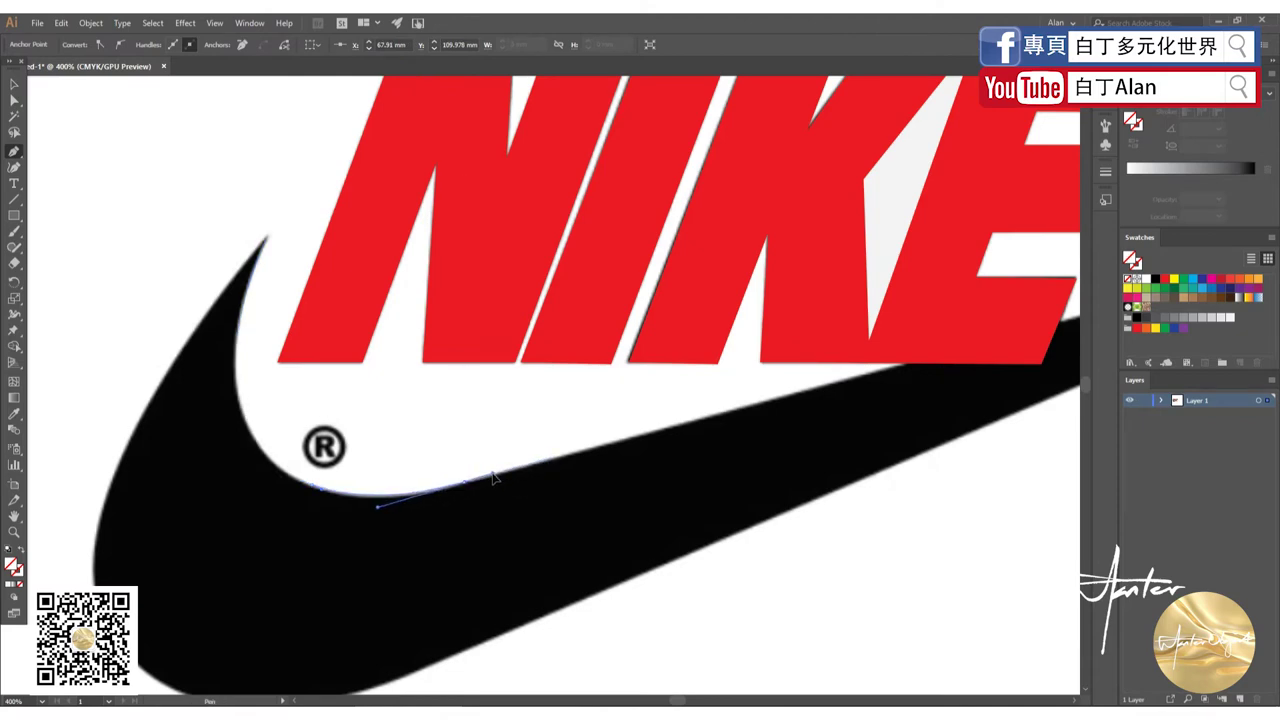
# Extend the swoosh path to its right tip and curve back along the lower and left edges.
pyautogui.scroll(-5, 494, 478)
pyautogui.scroll(5, 851, 400)
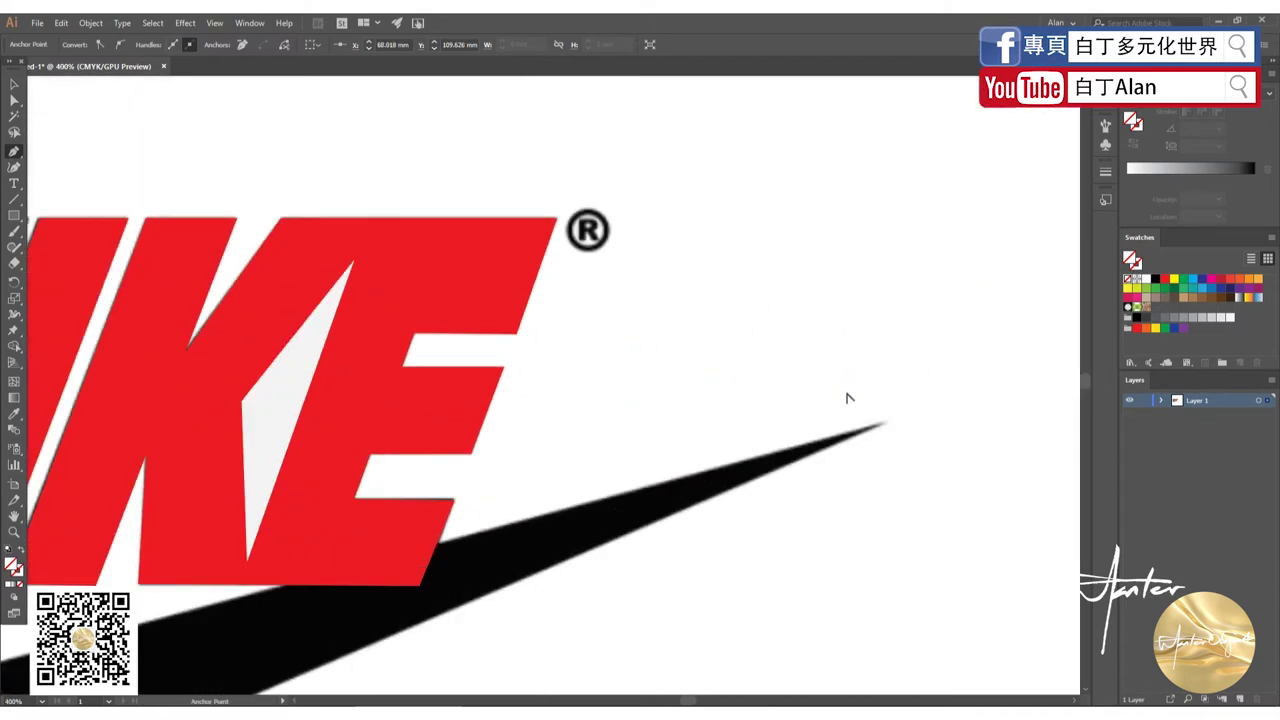
pyautogui.click(893, 424)
pyautogui.scroll(-3, 886, 414)
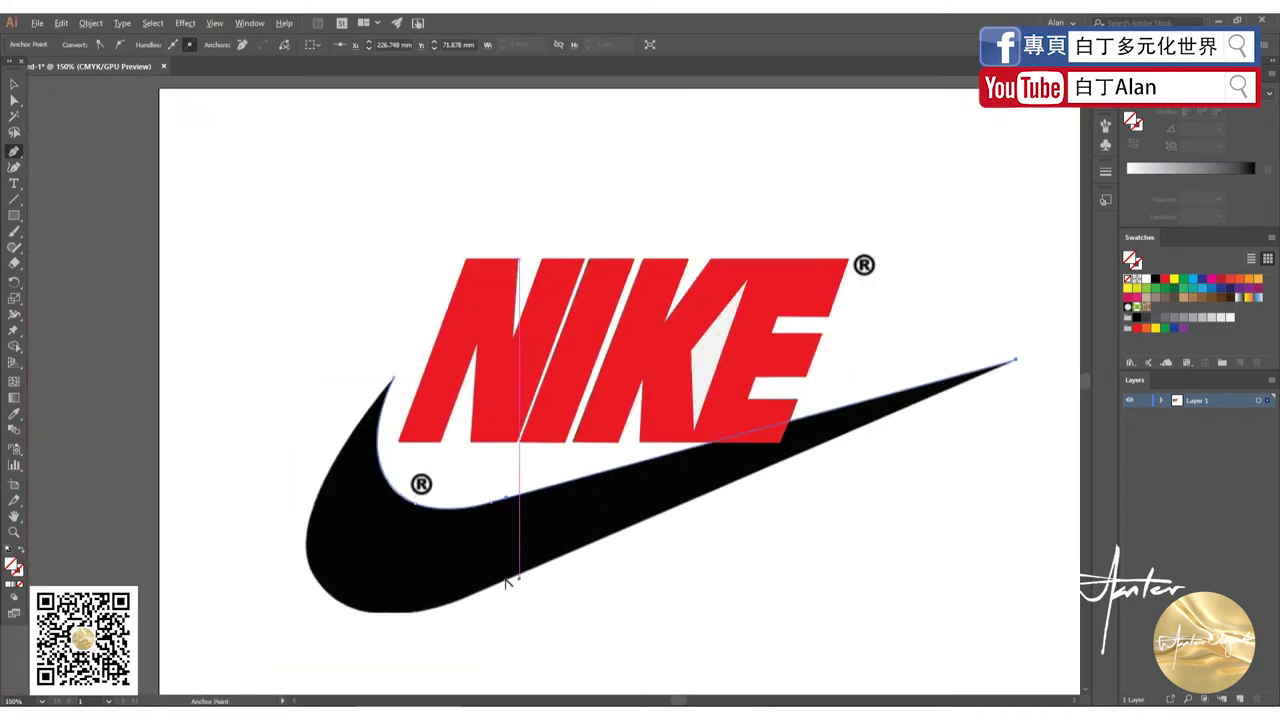
pyautogui.scroll(2, 508, 586)
pyautogui.moveTo(470, 612); pyautogui.dragTo(460, 606)
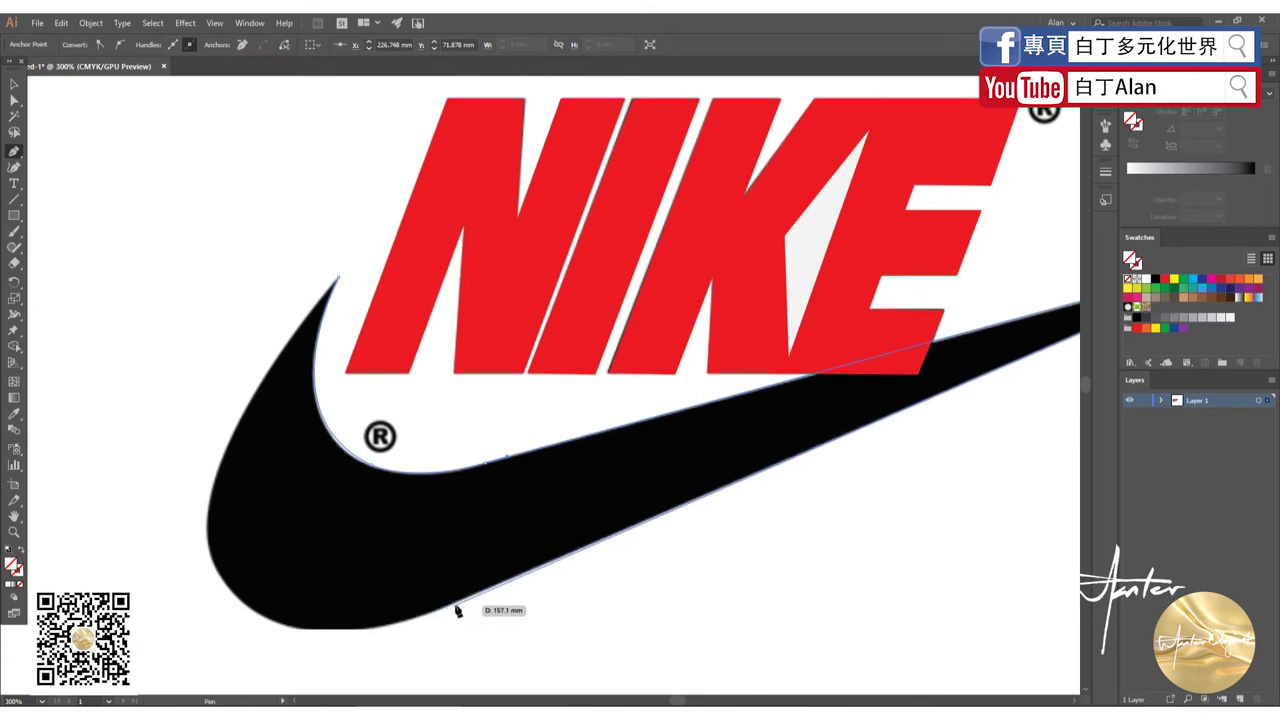
pyautogui.scroll(-3, 460, 606)
pyautogui.scroll(3, 323, 597)
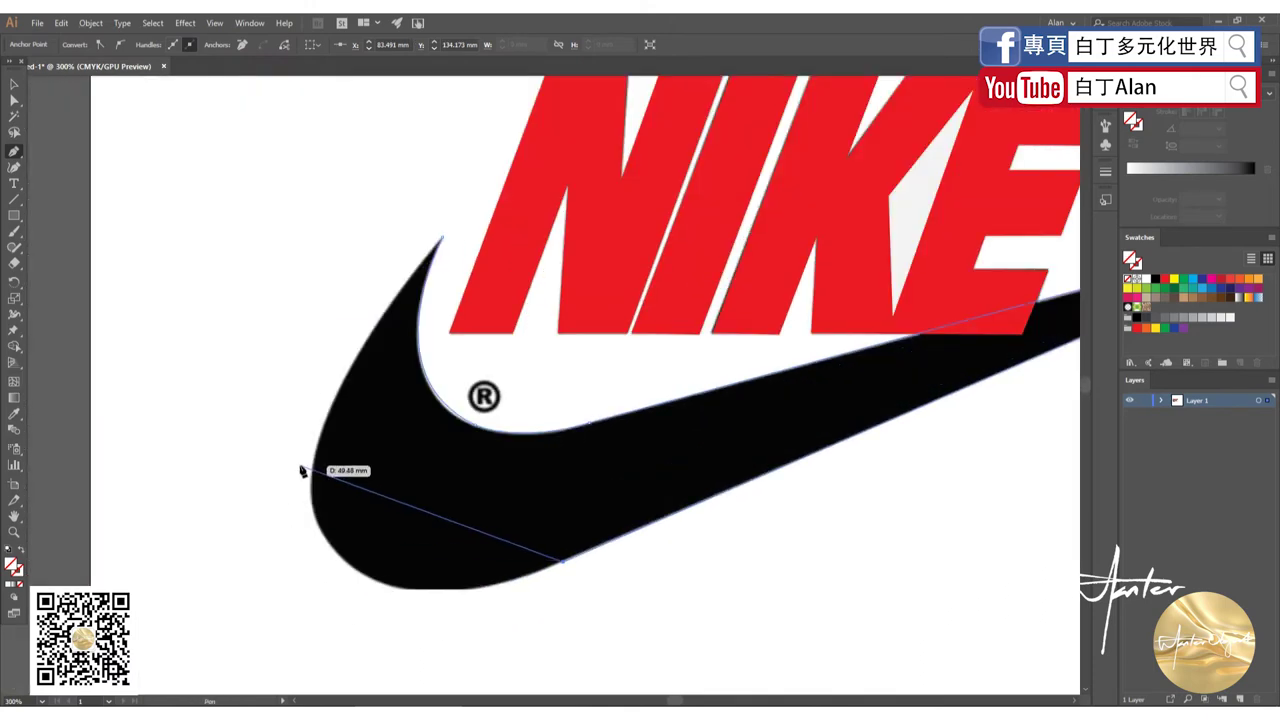
pyautogui.moveTo(310, 480)
pyautogui.mouseDown()
pyautogui.moveTo(306, 291)
pyautogui.moveTo(289, 286)
pyautogui.moveTo(320, 289)
pyautogui.moveTo(317, 435)
pyautogui.mouseUp()
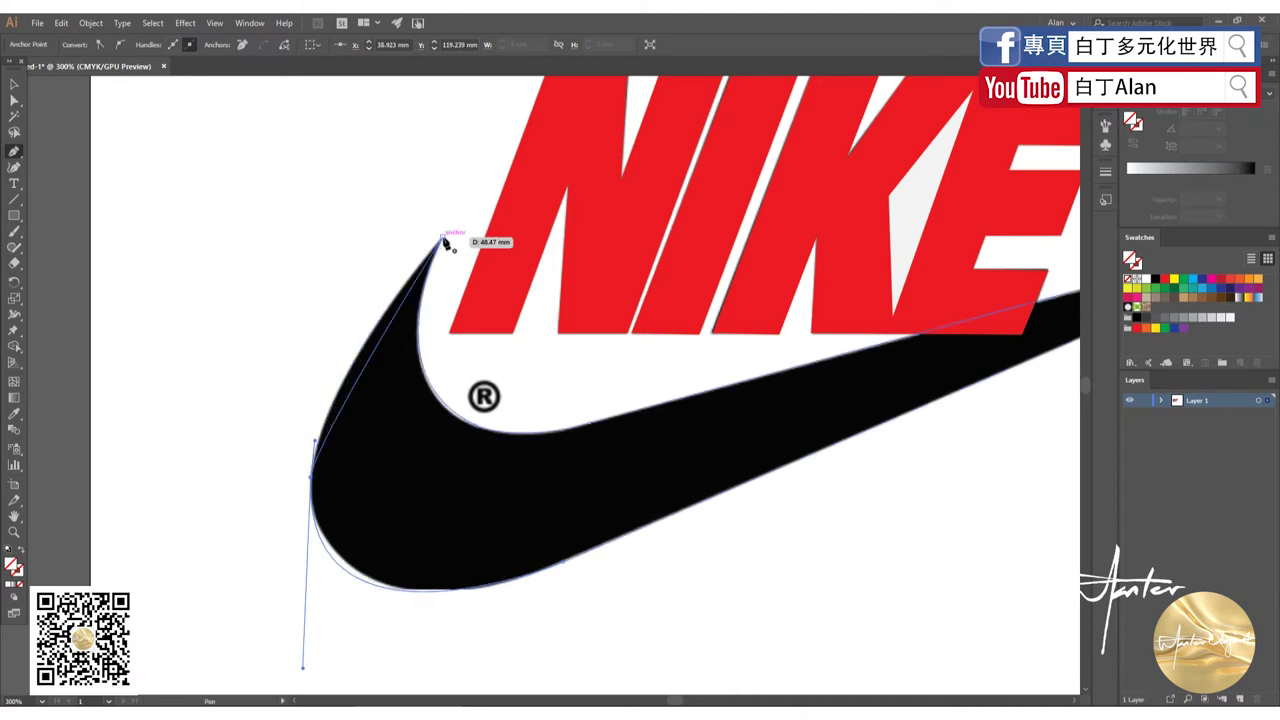
# Close the swoosh path at its starting tip, fill it red, and deselect it.
pyautogui.moveTo(443, 240); pyautogui.dragTo(350, 328)
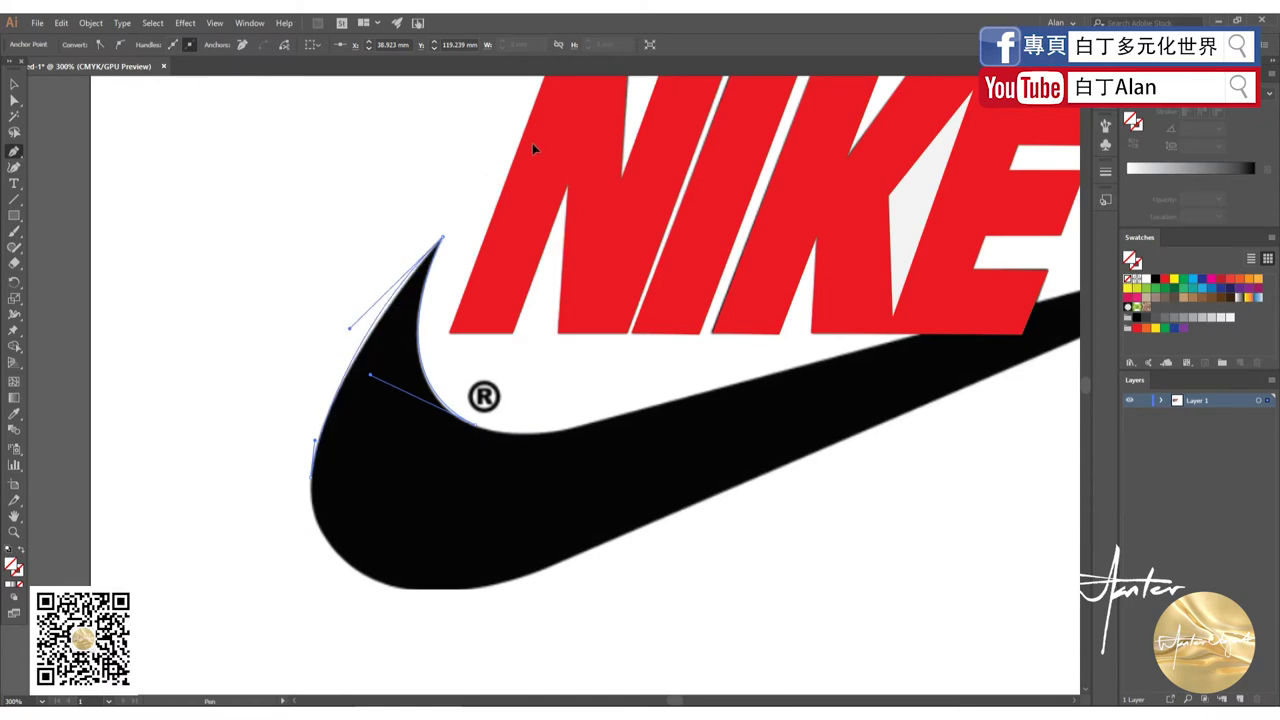
pyautogui.moveTo(532, 144); pyautogui.dragTo(554, 114)
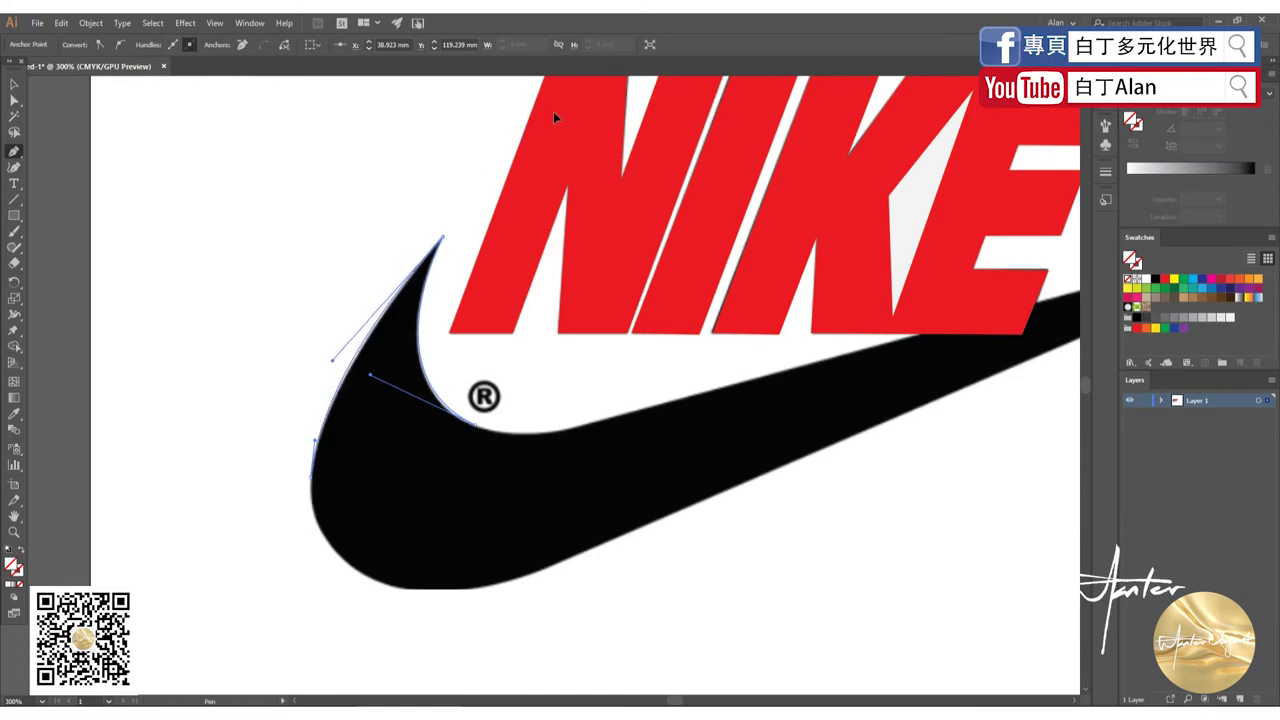
pyautogui.click(1164, 280)
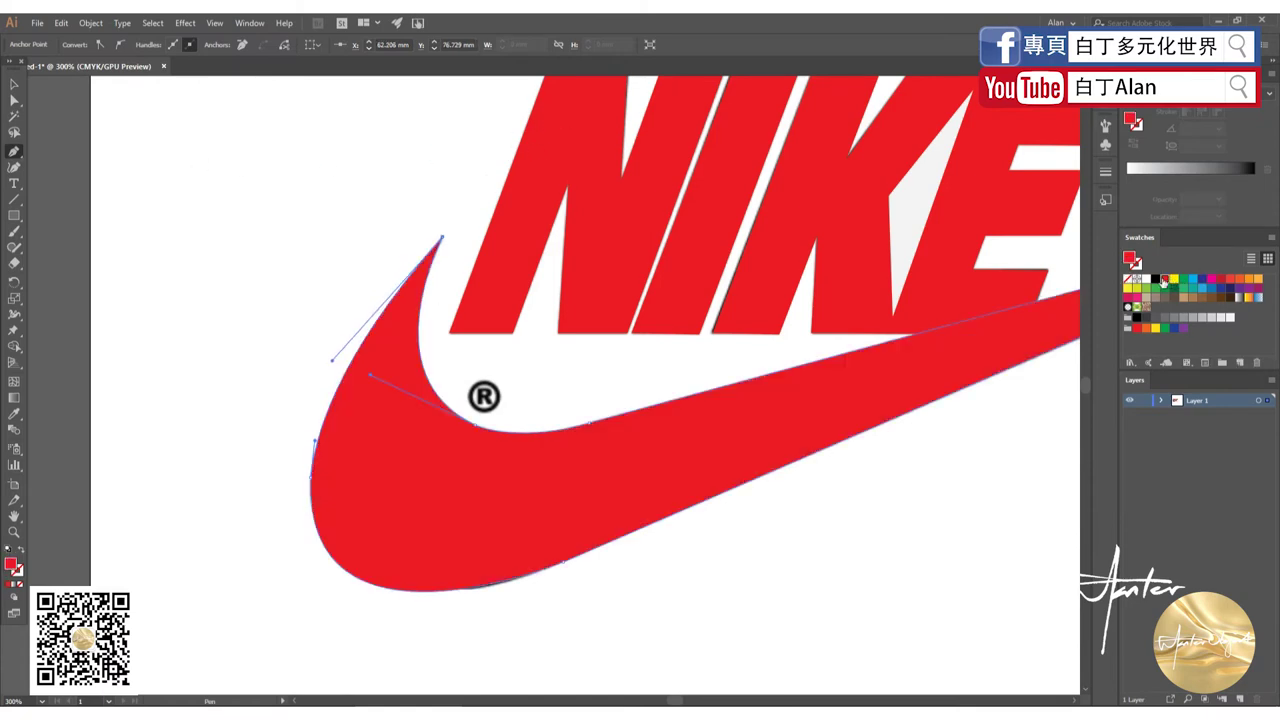
pyautogui.scroll(-2, 350, 330)
pyautogui.click(14, 84)
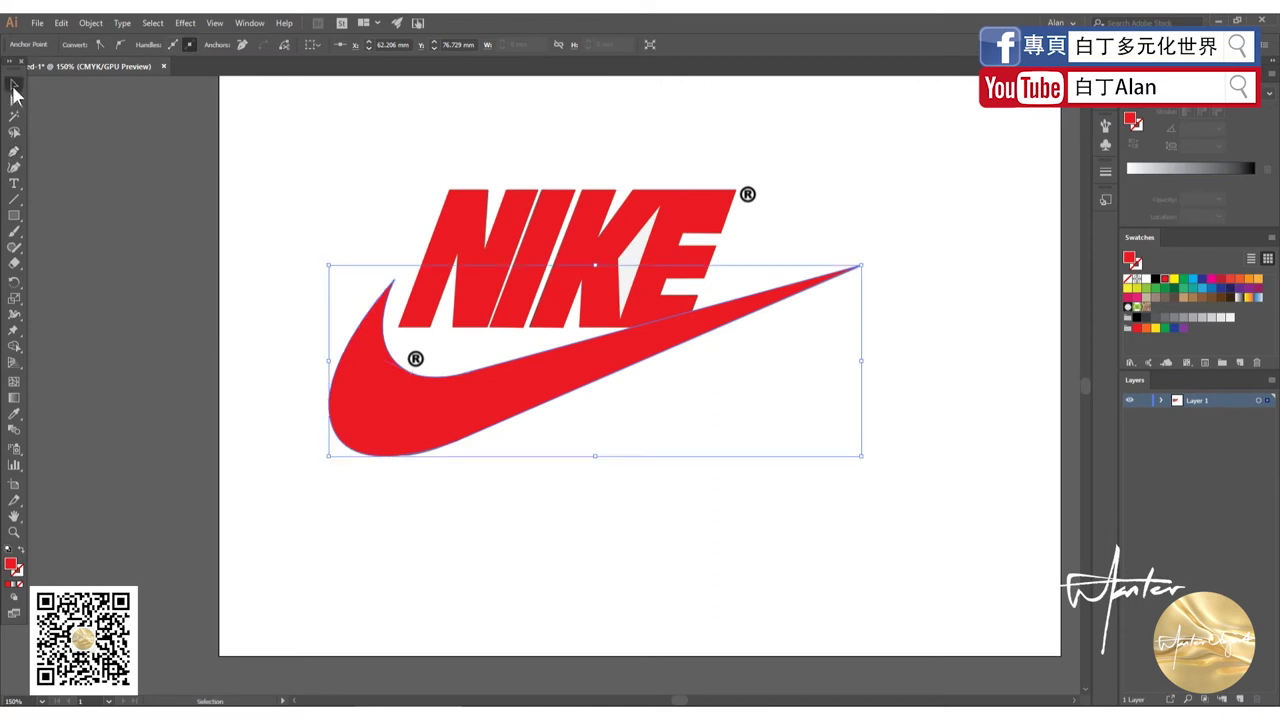
pyautogui.click(115, 281)
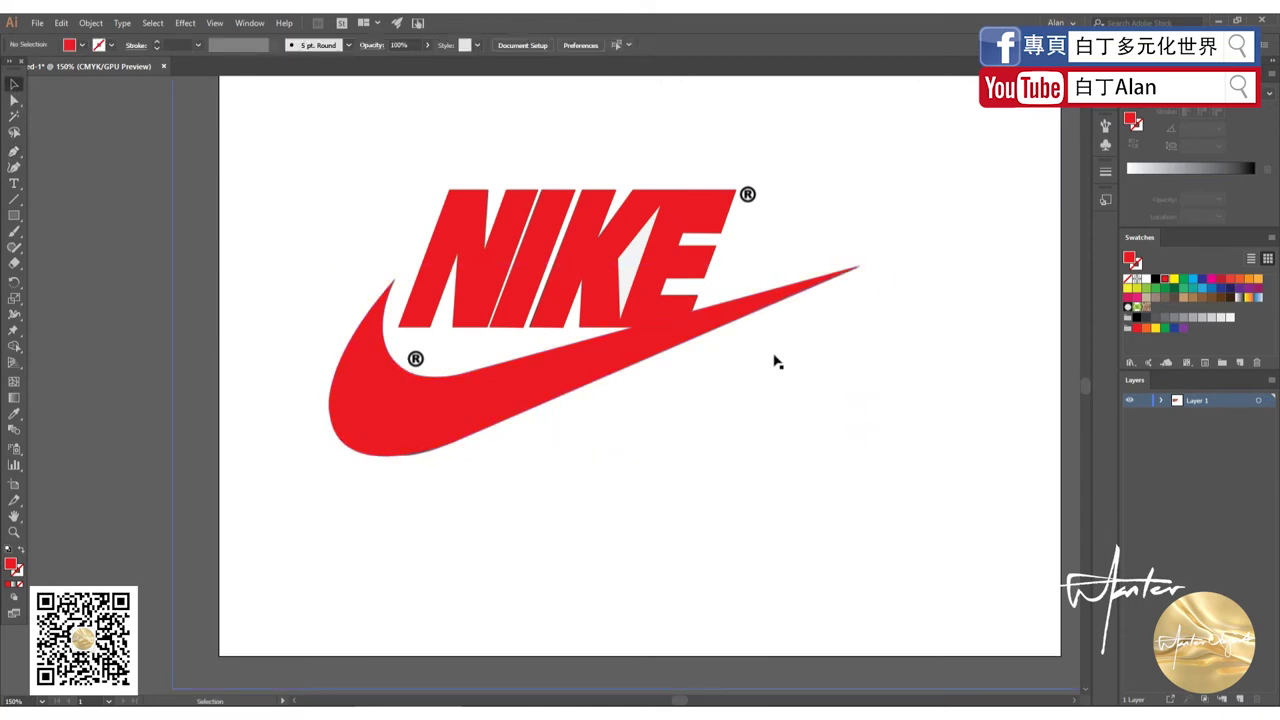
# Place a new text letter left of the logo and set its font to Arial.
pyautogui.click(14, 185)
pyautogui.moveTo(14, 190); pyautogui.dragTo(40, 178)
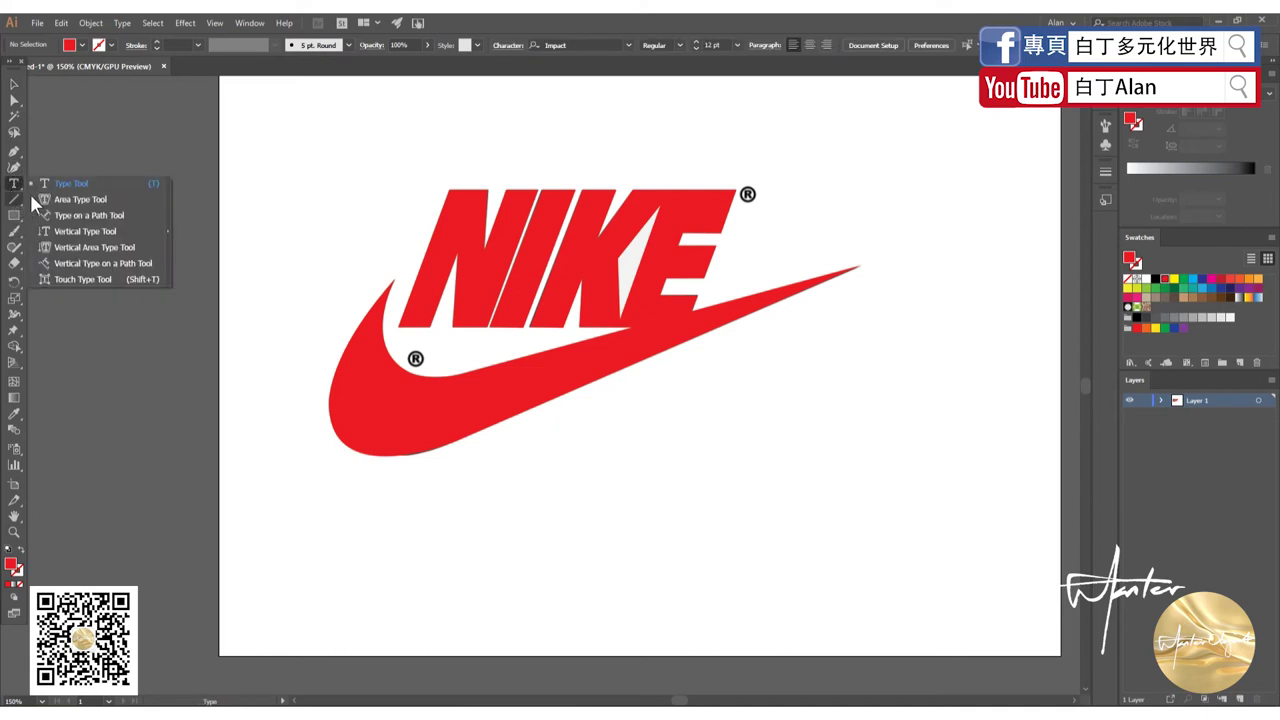
pyautogui.click(296, 229)
pyautogui.write('N')
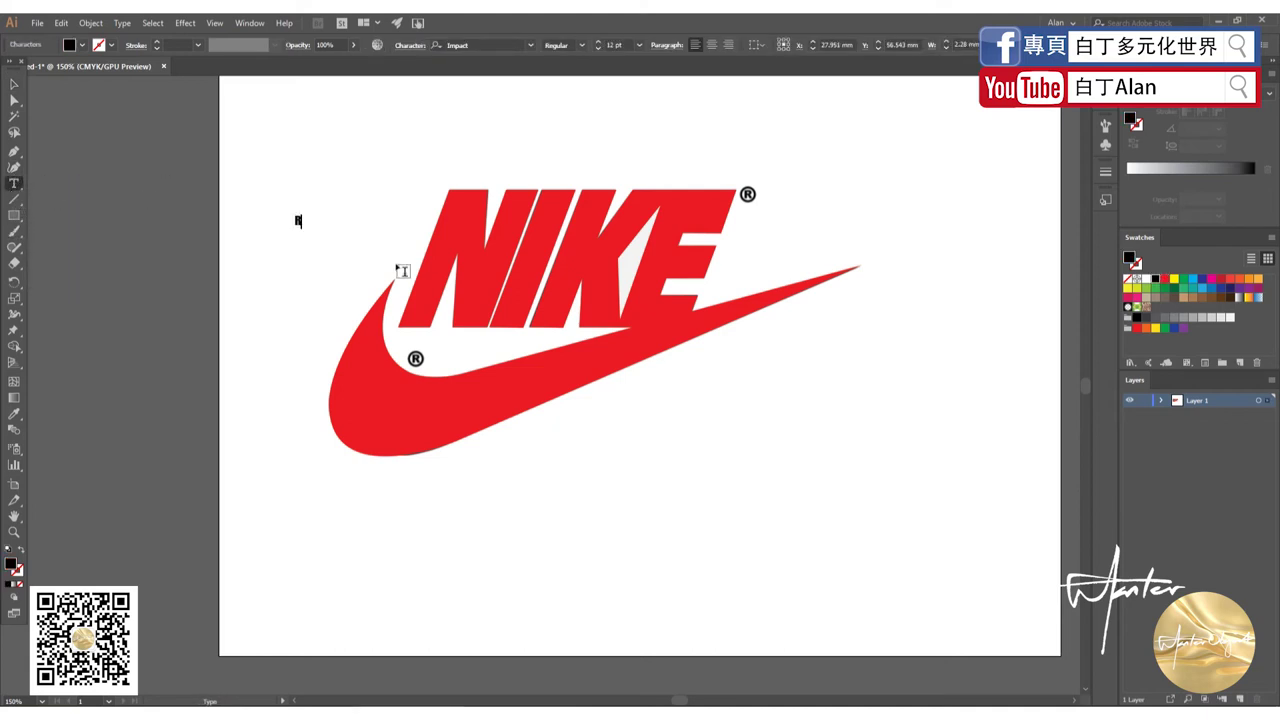
pyautogui.click(14, 88)
pyautogui.click(530, 45)
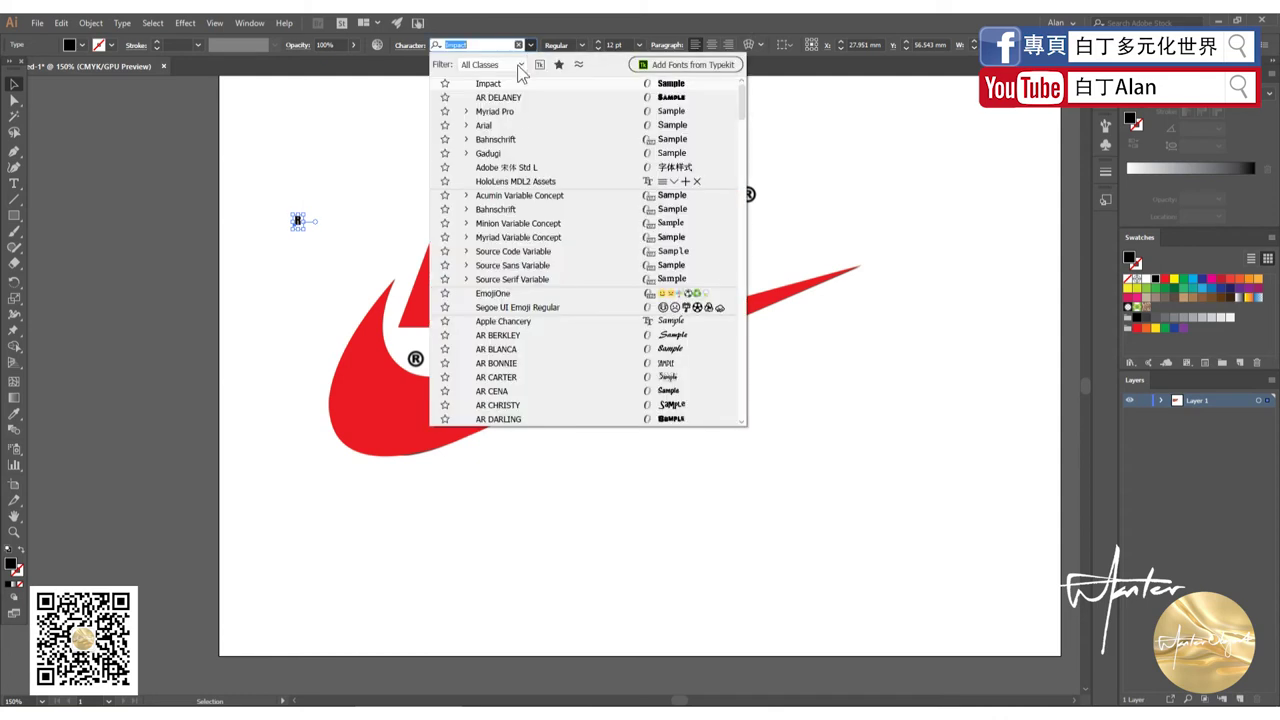
pyautogui.click(486, 125)
pyautogui.scroll(2, 306, 236)
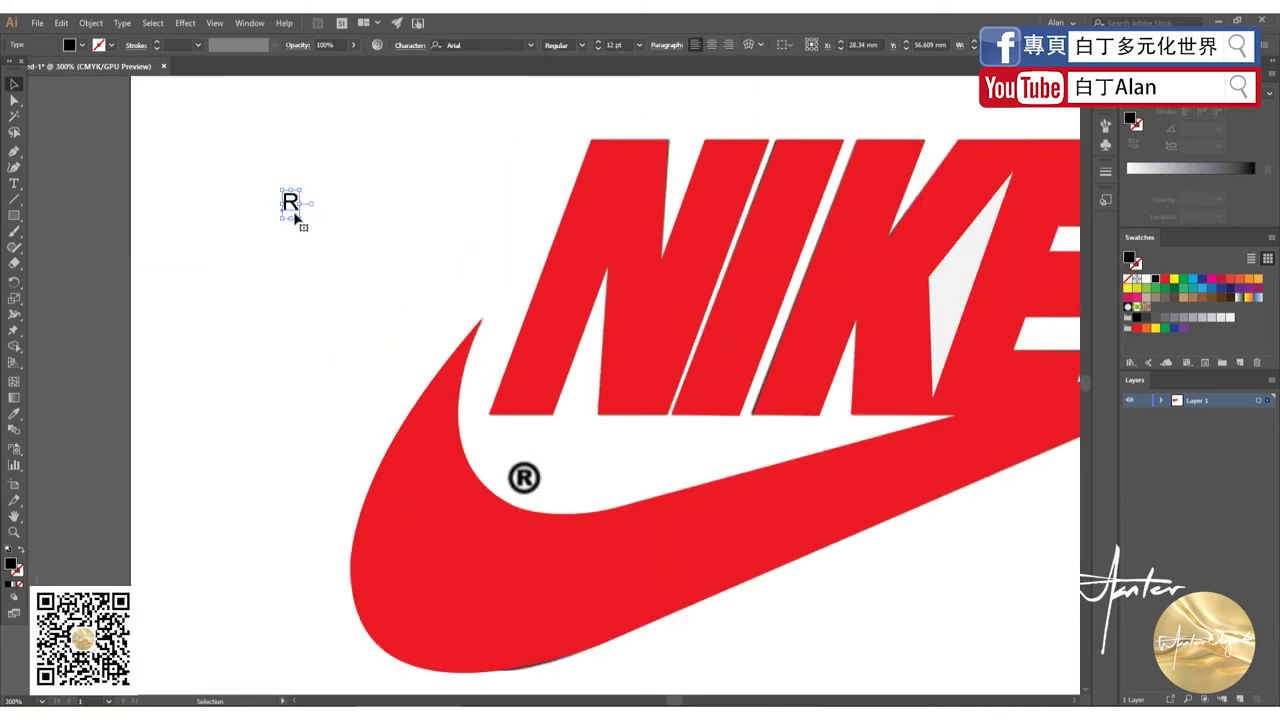
# Draw a circle with black stroke and no fill, scaled and centred around the R.
pyautogui.moveTo(14, 222); pyautogui.dragTo(63, 246)
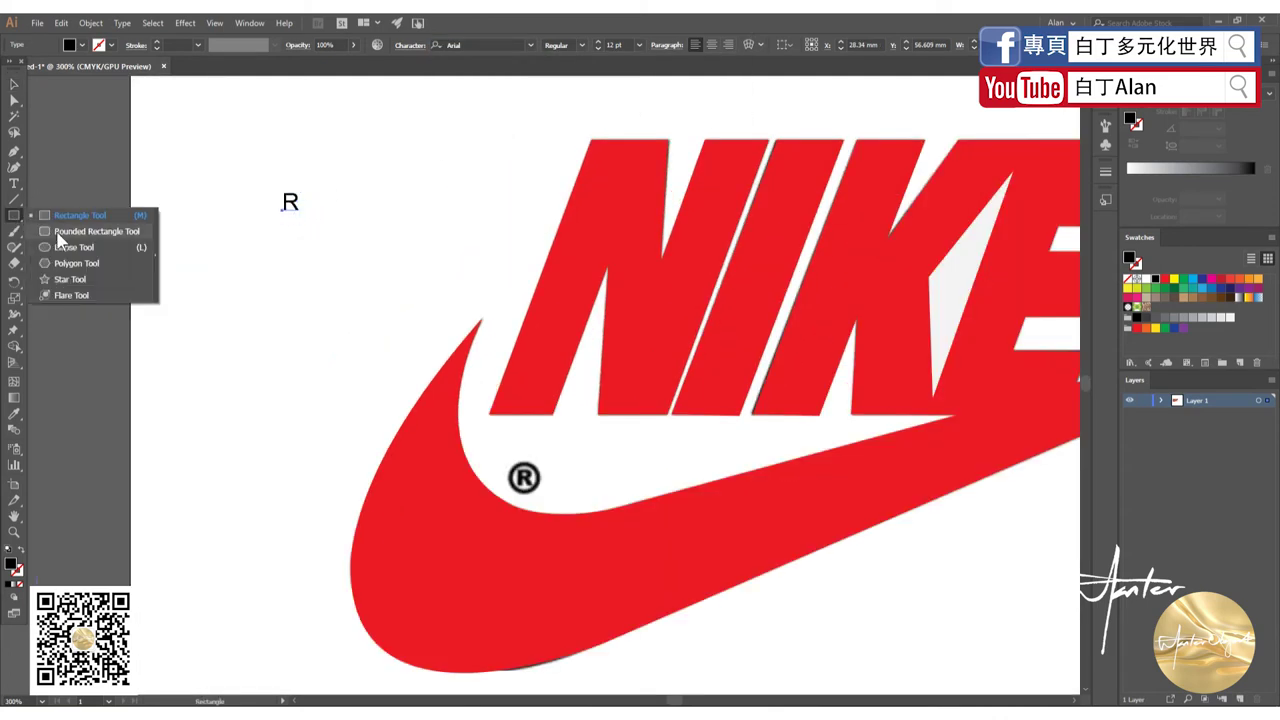
pyautogui.moveTo(219, 204); pyautogui.dragTo(267, 251)
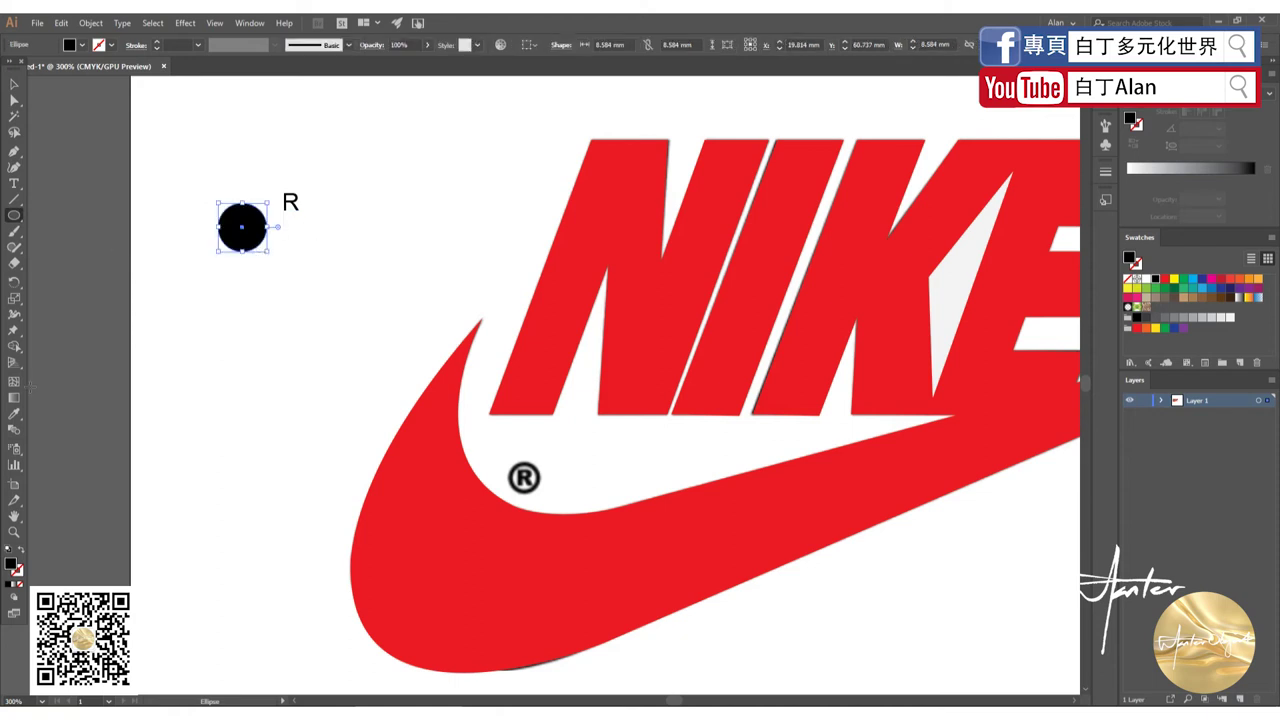
pyautogui.click(20, 576)
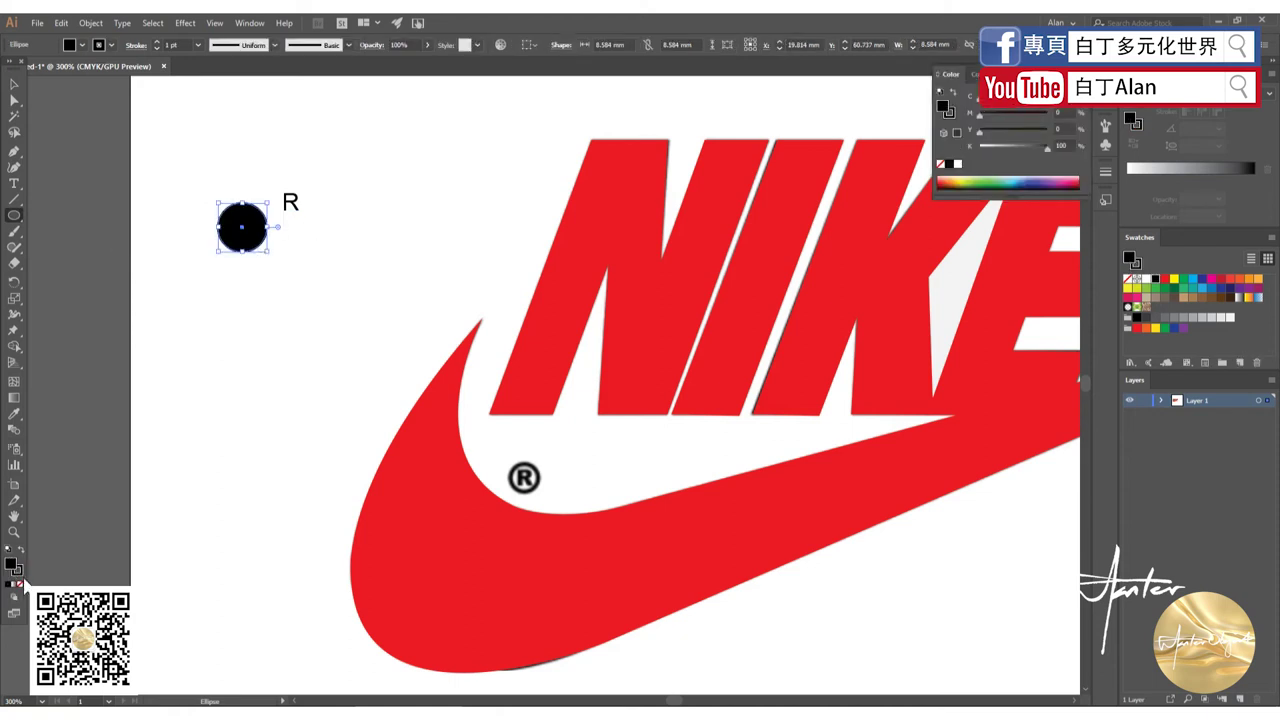
pyautogui.click(21, 584)
pyautogui.click(14, 84)
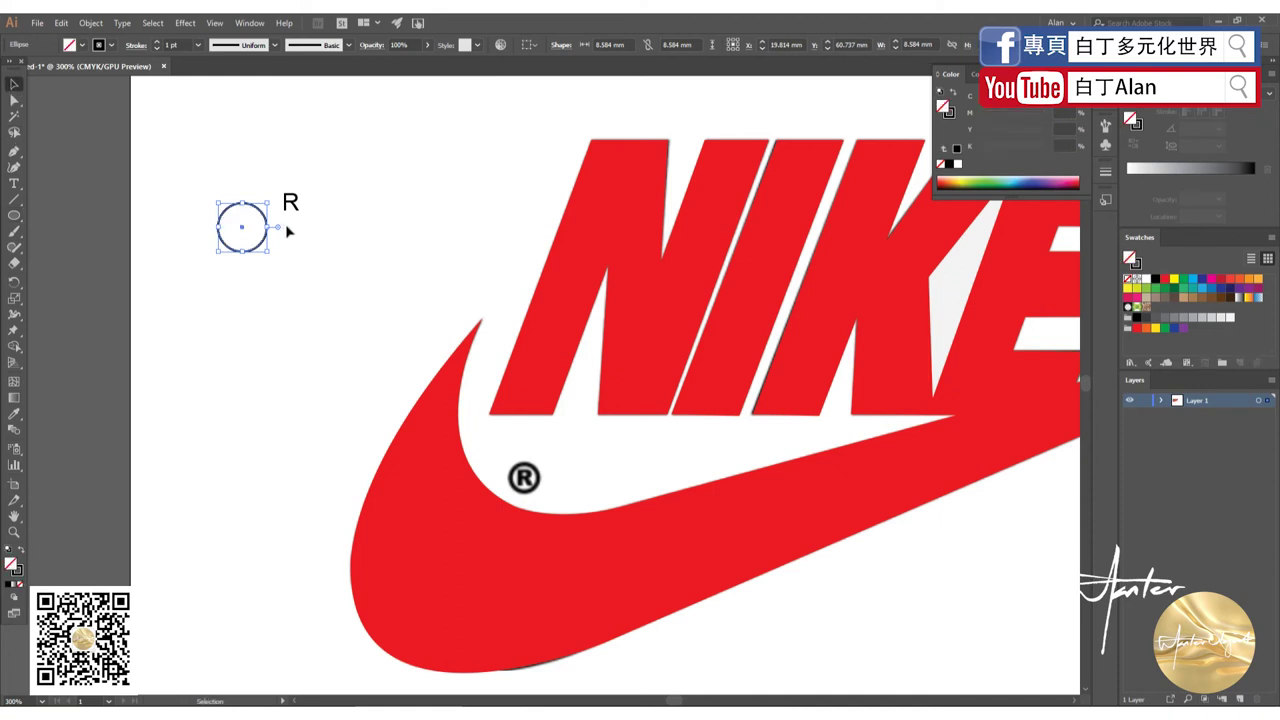
pyautogui.moveTo(268, 204)
pyautogui.mouseDown()
pyautogui.moveTo(246, 224)
pyautogui.moveTo(288, 203)
pyautogui.mouseUp()
# Set the R's font style to Bold and select the surrounding circle.
pyautogui.scroll(3, 288, 203)
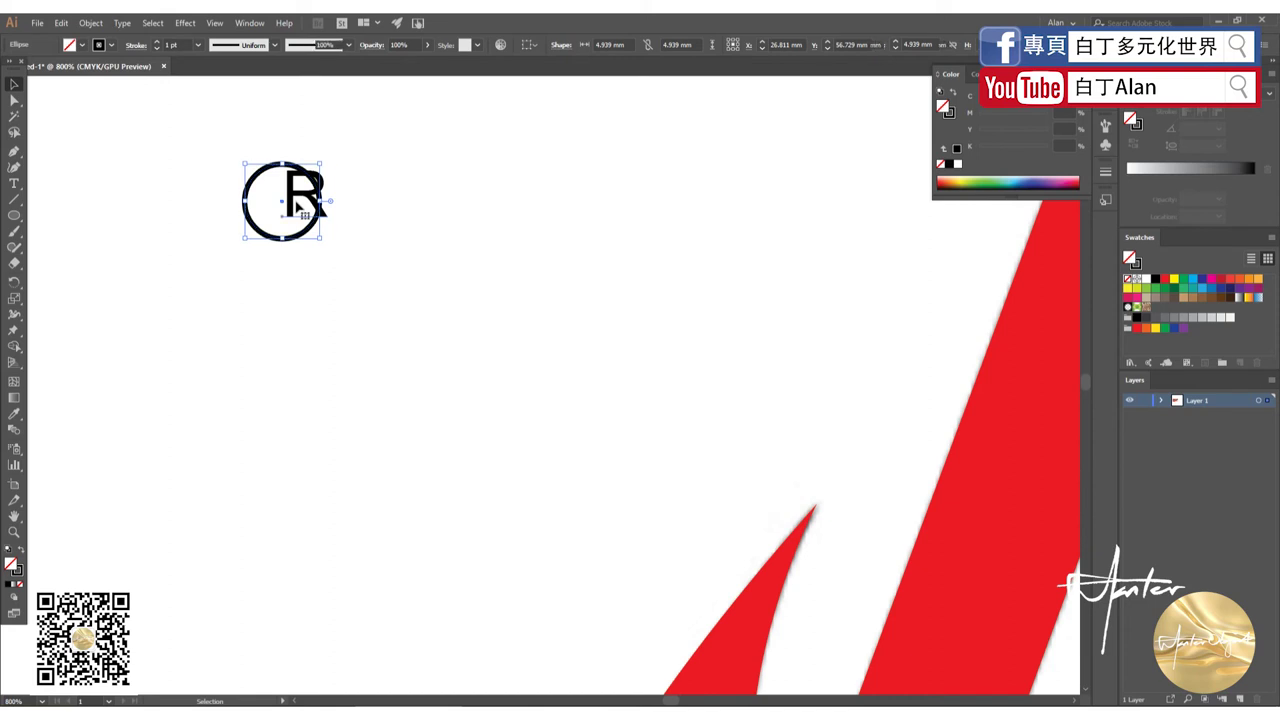
pyautogui.click(305, 195)
pyautogui.click(581, 45)
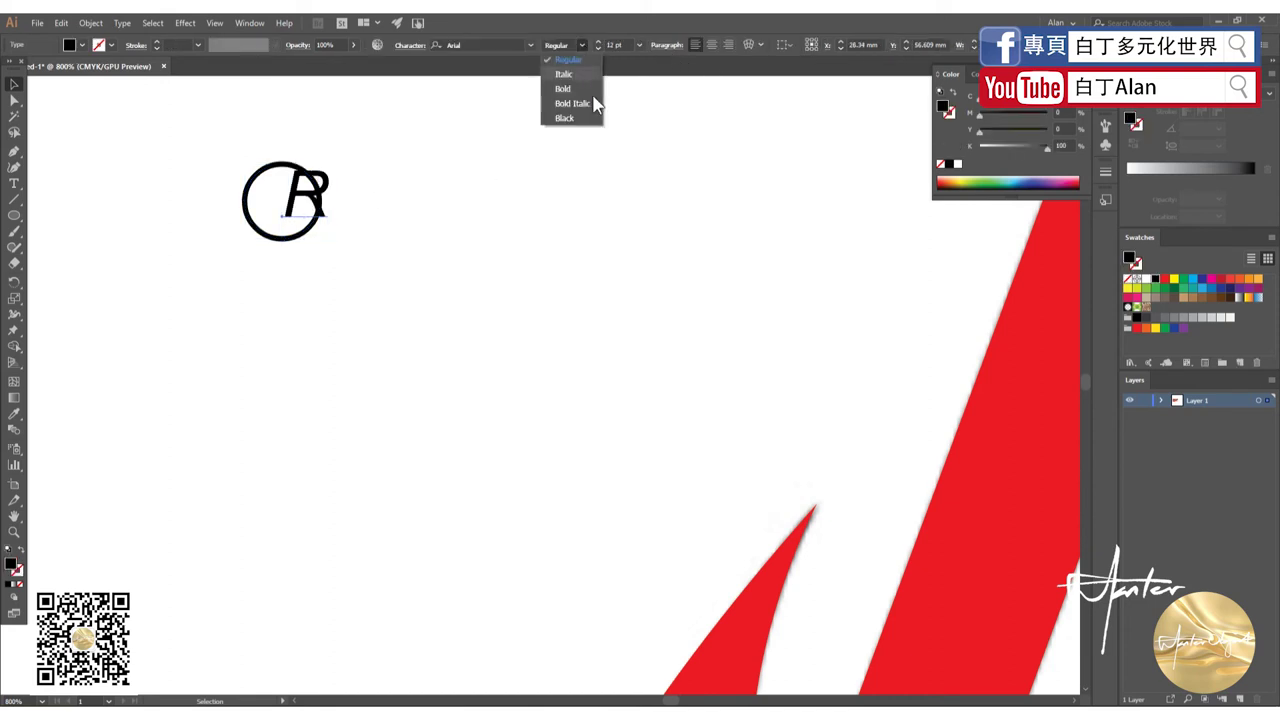
pyautogui.click(573, 88)
pyautogui.click(244, 191)
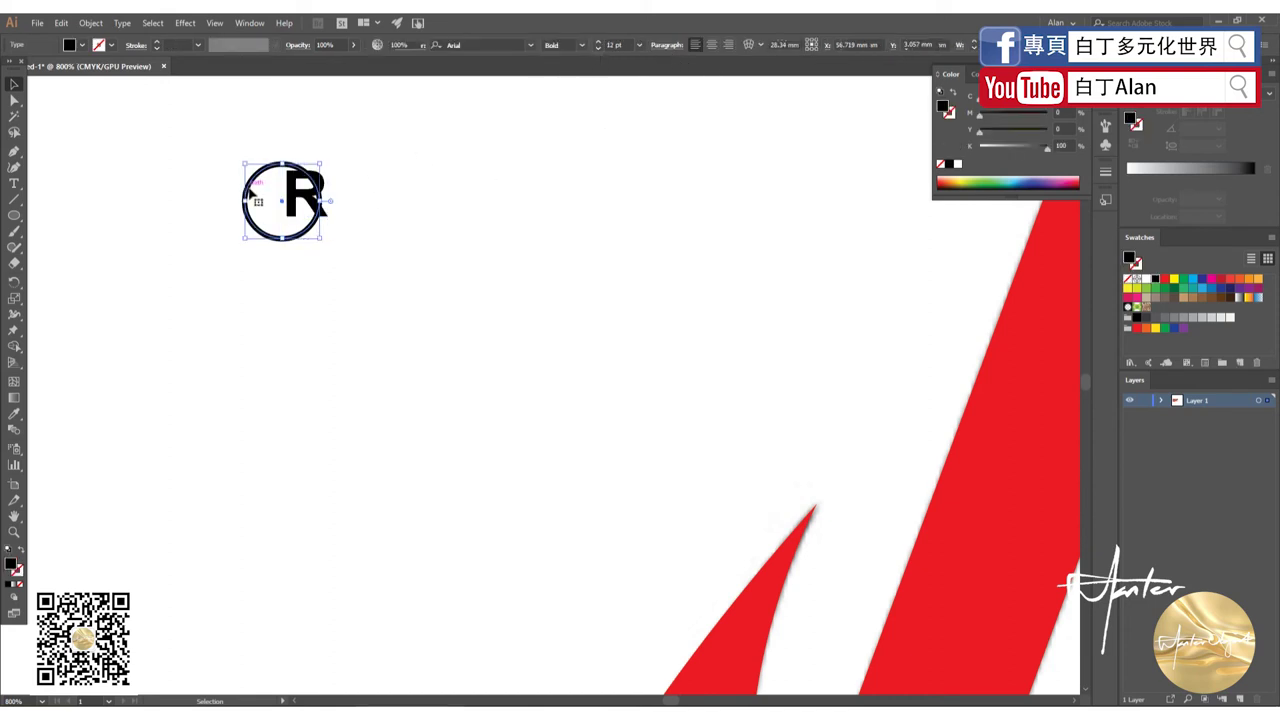
pyautogui.click(199, 45)
# Give the ring a 2 pt stroke and centre the R inside it.
pyautogui.click(212, 118)
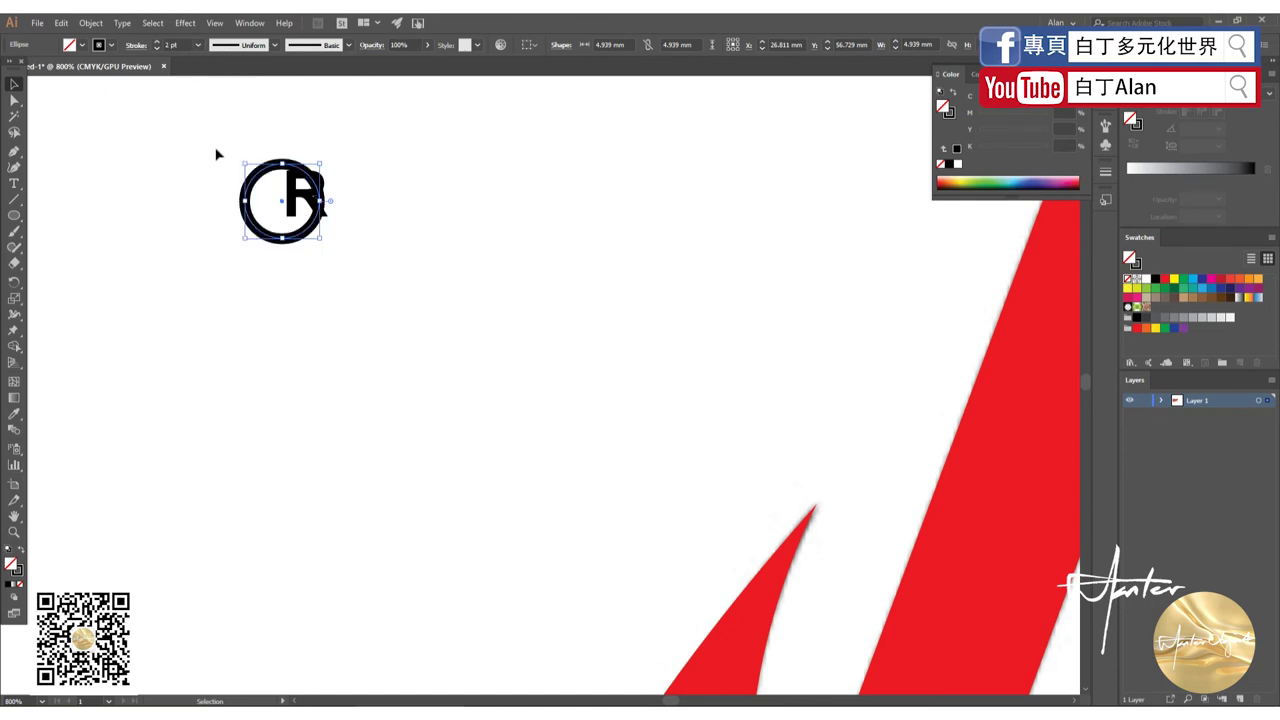
pyautogui.scroll(2, 250, 170)
pyautogui.moveTo(290, 180); pyautogui.dragTo(246, 201)
pyautogui.scroll(-2, 255, 140)
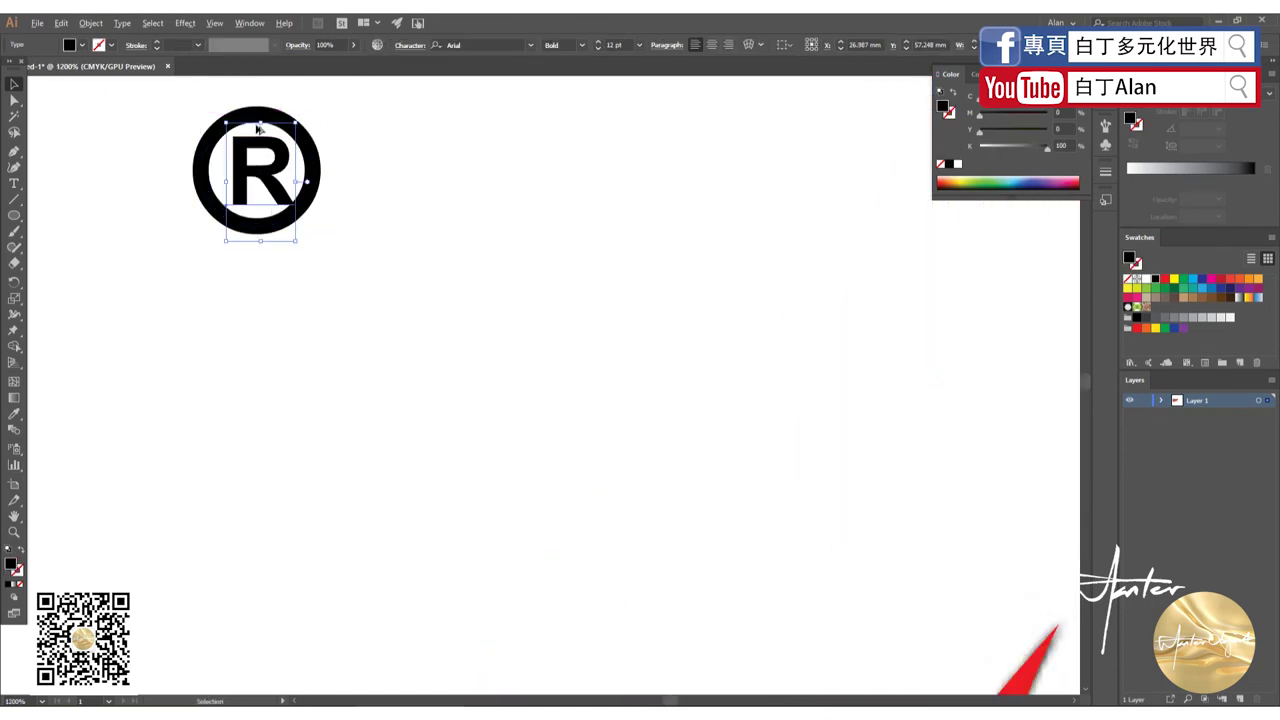
# Move the ring and R together into the swoosh's curve.
pyautogui.keyDown('shift'); pyautogui.click(233, 158); pyautogui.keyUp('shift')
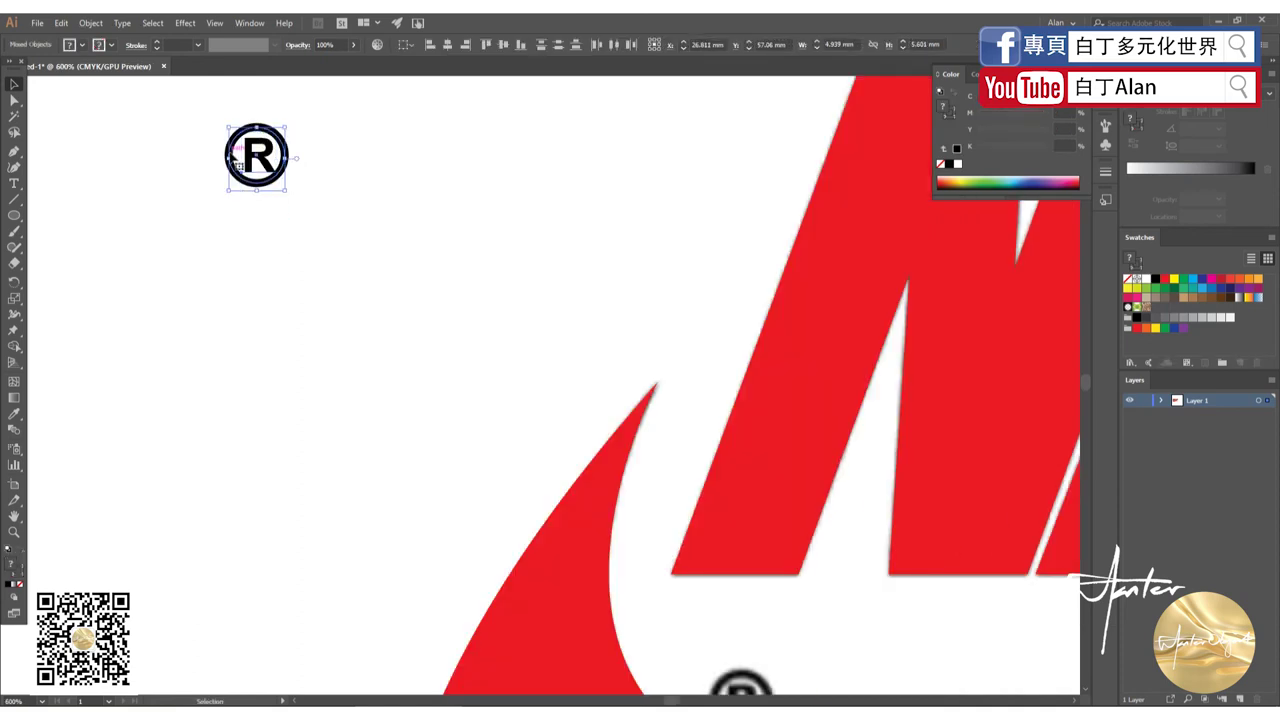
pyautogui.moveTo(625, 520); pyautogui.dragTo(650, 517)
pyautogui.scroll(-3, 500, 350)
pyautogui.hscroll(3, 500, 350)
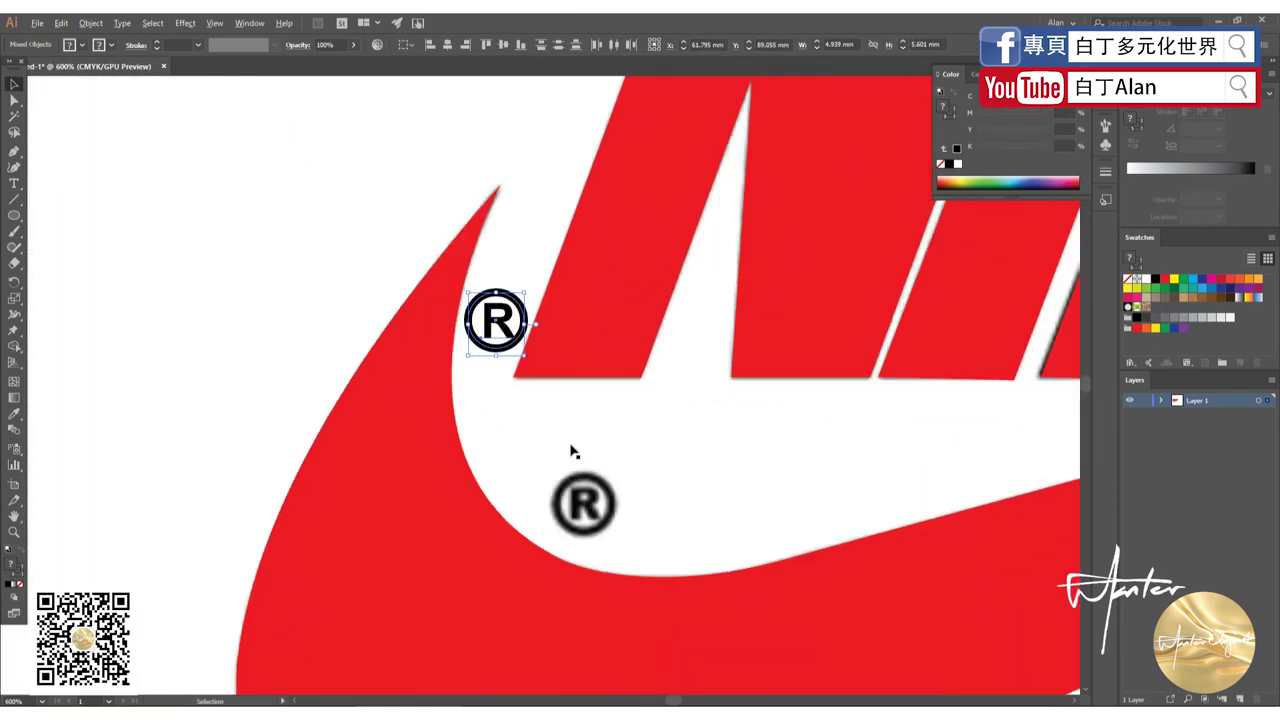
pyautogui.moveTo(500, 325); pyautogui.dragTo(562, 502)
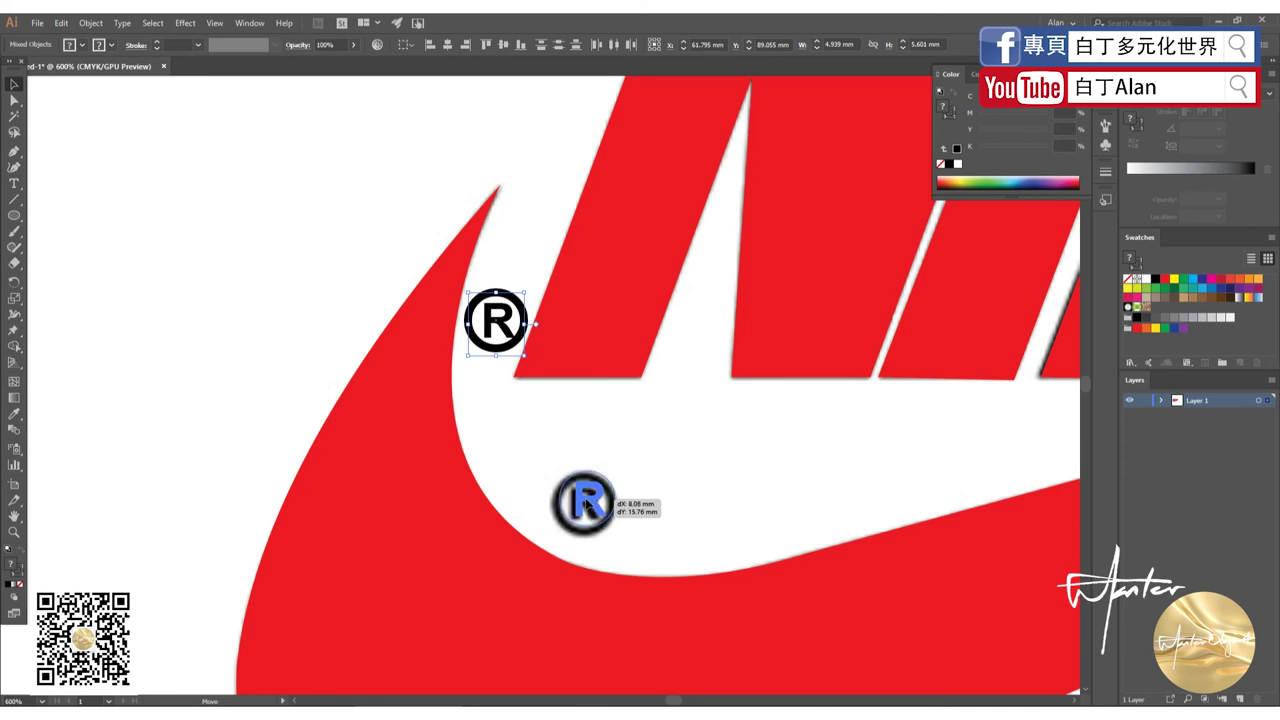
pyautogui.scroll(-3, 510, 490)
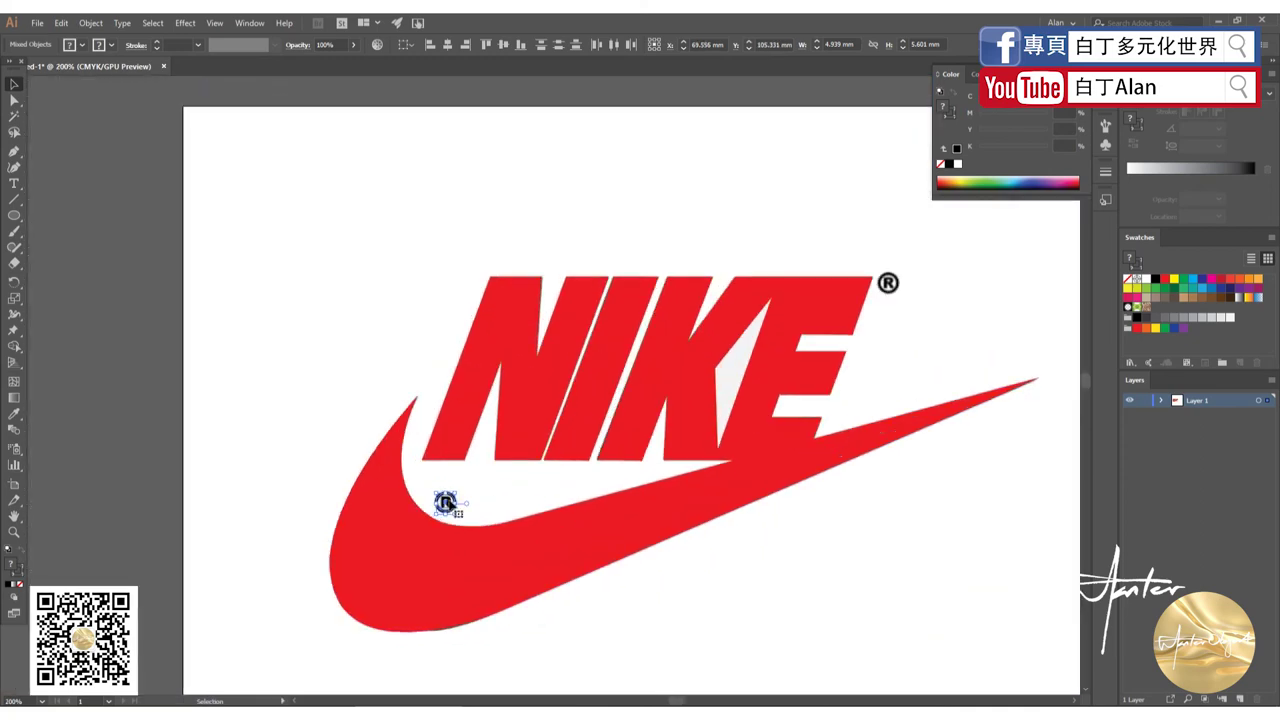
# Place a copy of the ® mark at NIKE's top right, then deselect everything.
pyautogui.moveTo(448, 500)
pyautogui.mouseDown()
pyautogui.moveTo(888, 283)
pyautogui.moveTo(866, 288)
pyautogui.mouseUp()
pyautogui.scroll(5, 895, 283)
pyautogui.scroll(-5, 763, 291)
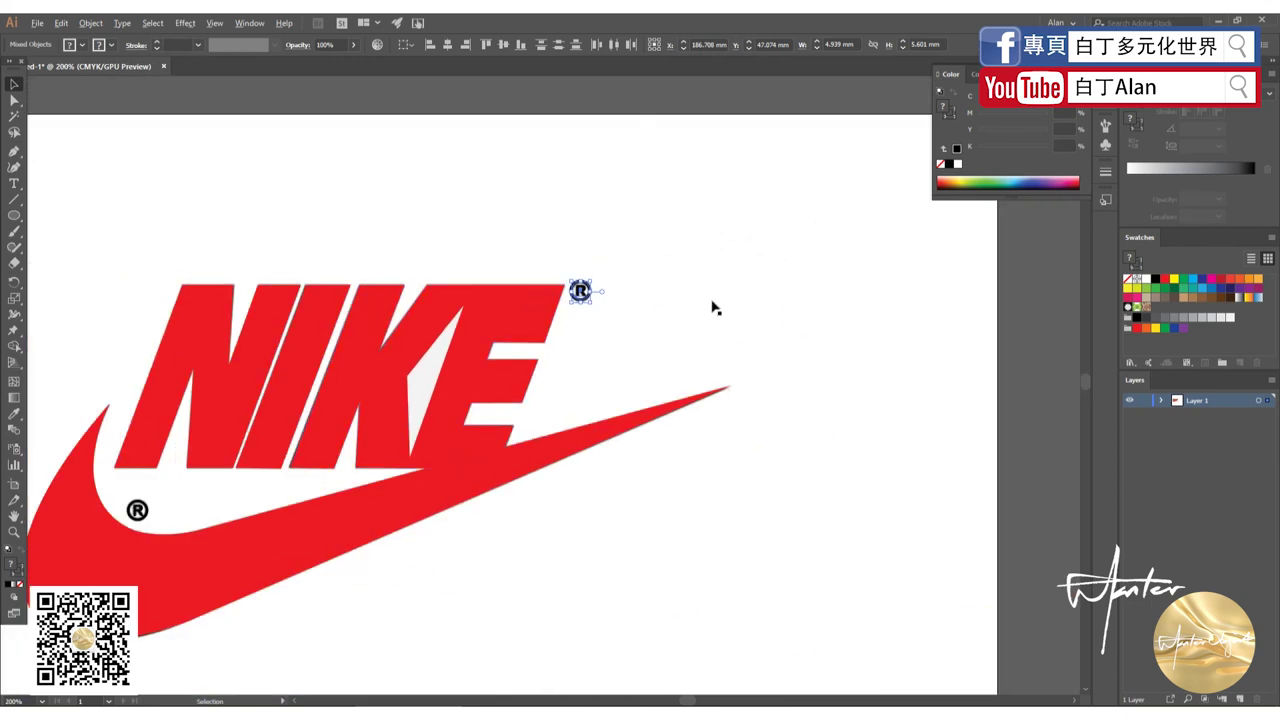
pyautogui.click(736, 296)
pyautogui.hotkey('ctrl', 'shift', 'a')
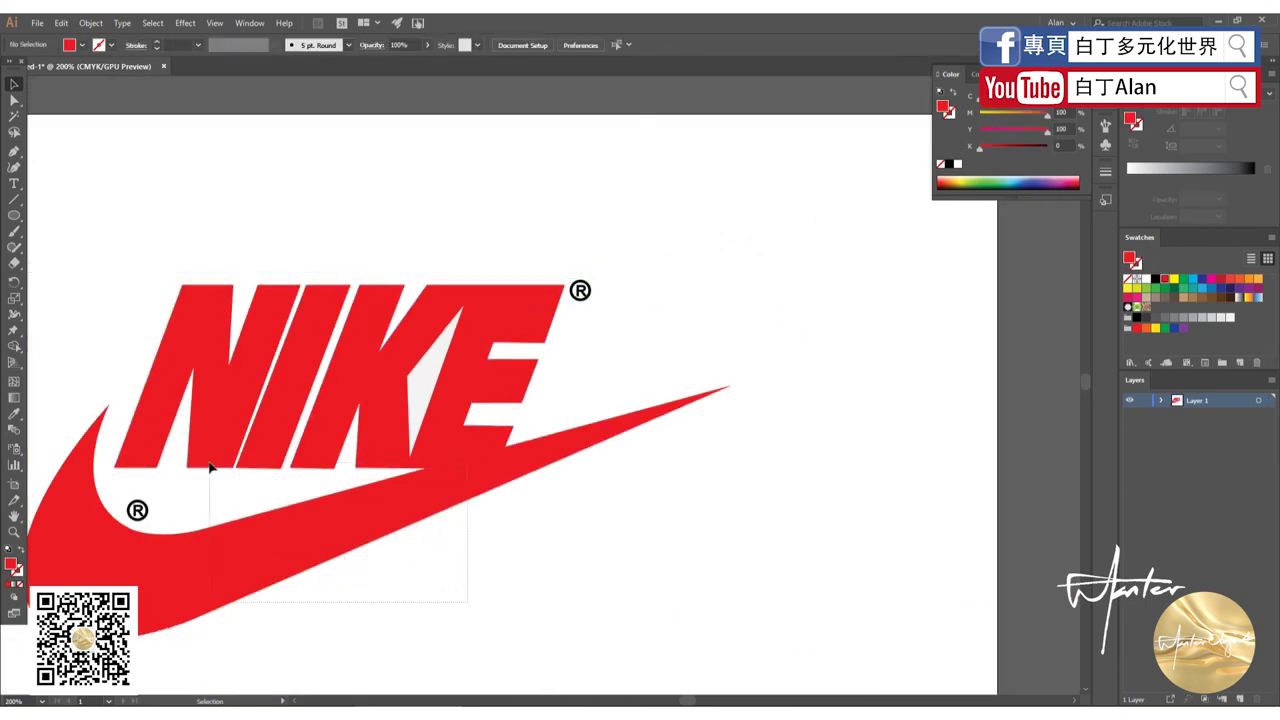
# Fill the NIKE lettering and swoosh path with black.
pyautogui.moveTo(210, 465); pyautogui.dragTo(210, 465)
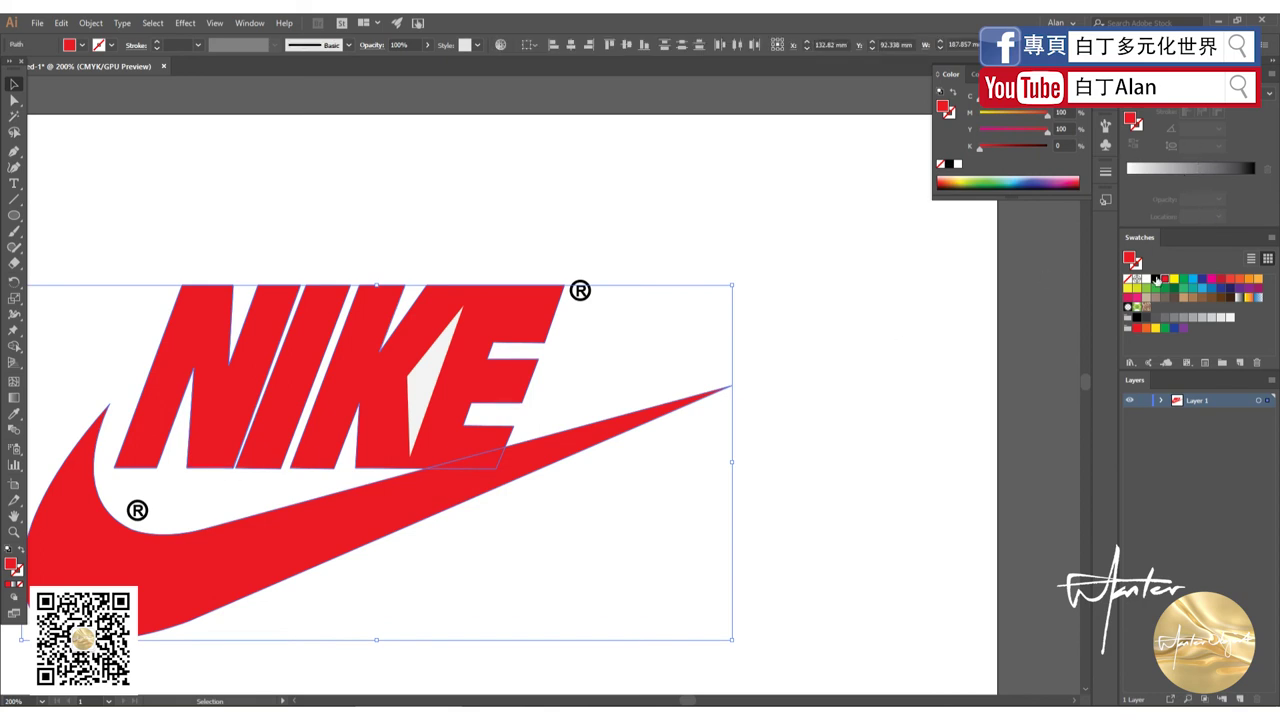
pyautogui.click(1155, 279)
pyautogui.click(891, 363)
# Fill the pale triangle inside the K black and fit the artboard in view.
pyautogui.click(420, 385)
pyautogui.scroll(1, 405, 412)
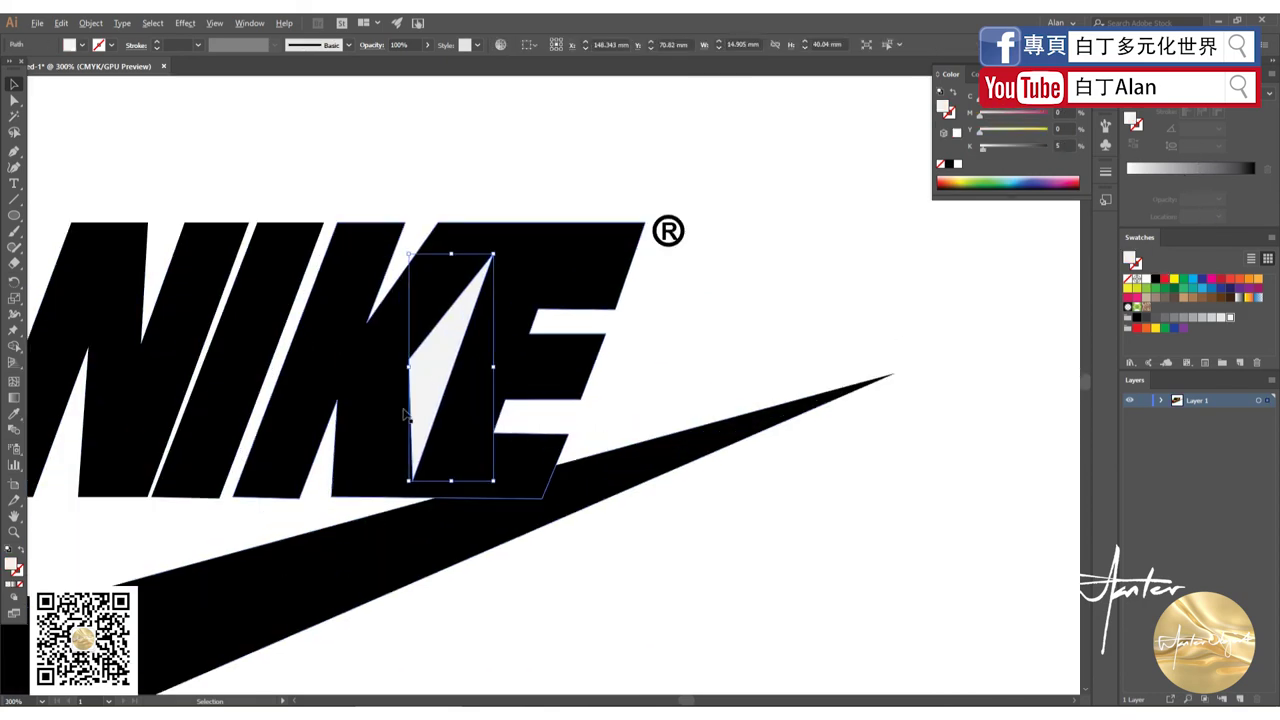
pyautogui.moveTo(443, 357); pyautogui.dragTo(663, 320)
pyautogui.hotkey('ctrl', 'z')
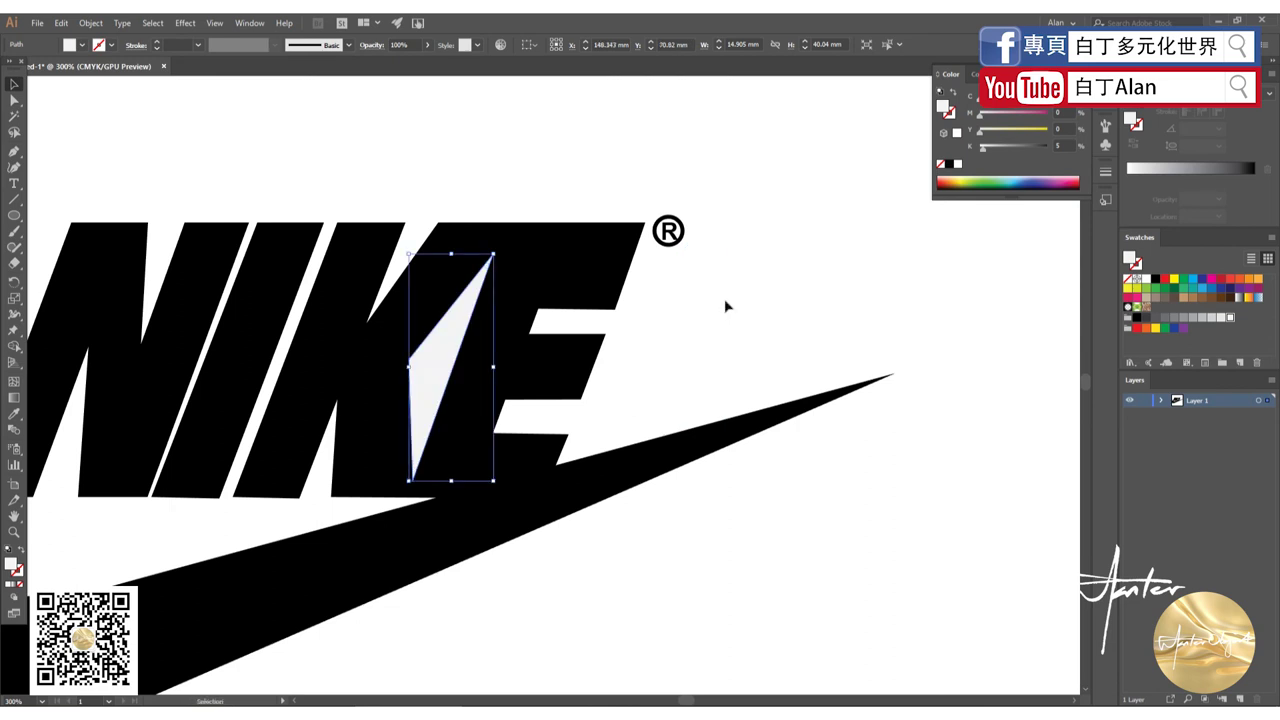
pyautogui.moveTo(443, 357); pyautogui.dragTo(478, 222)
pyautogui.click(606, 380)
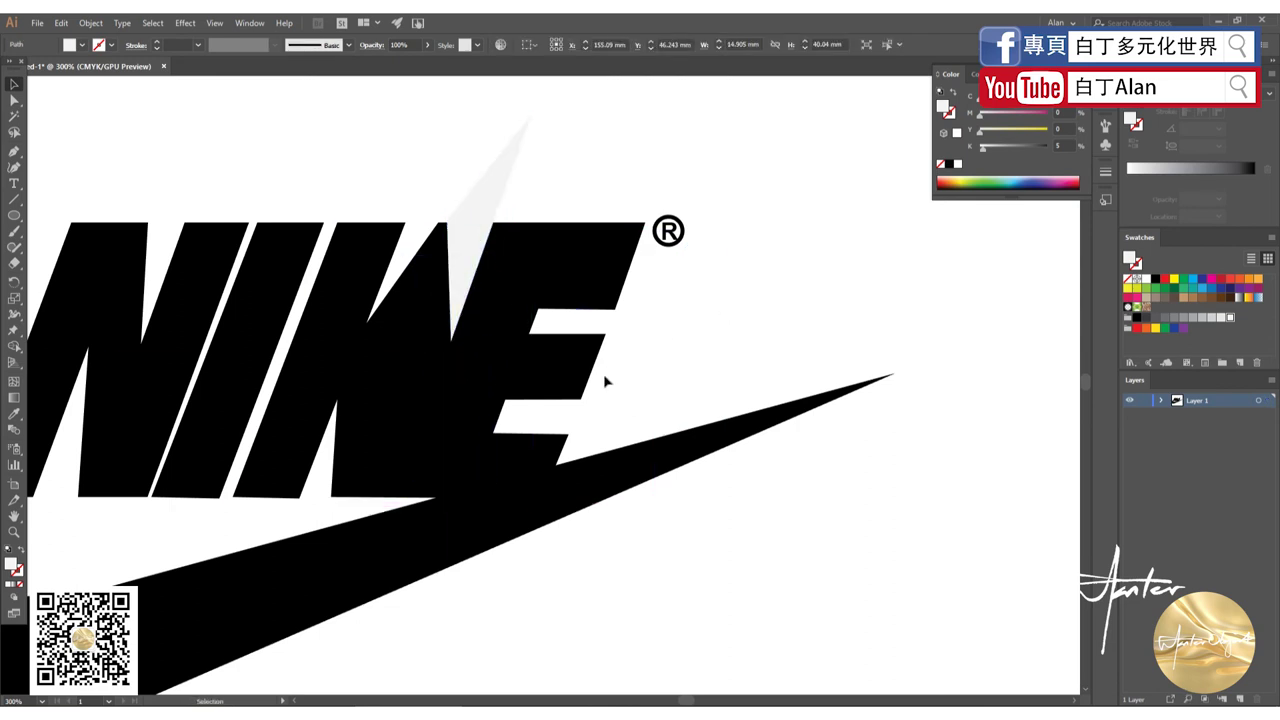
pyautogui.click(494, 232)
pyautogui.hotkey('ctrl', 'z')
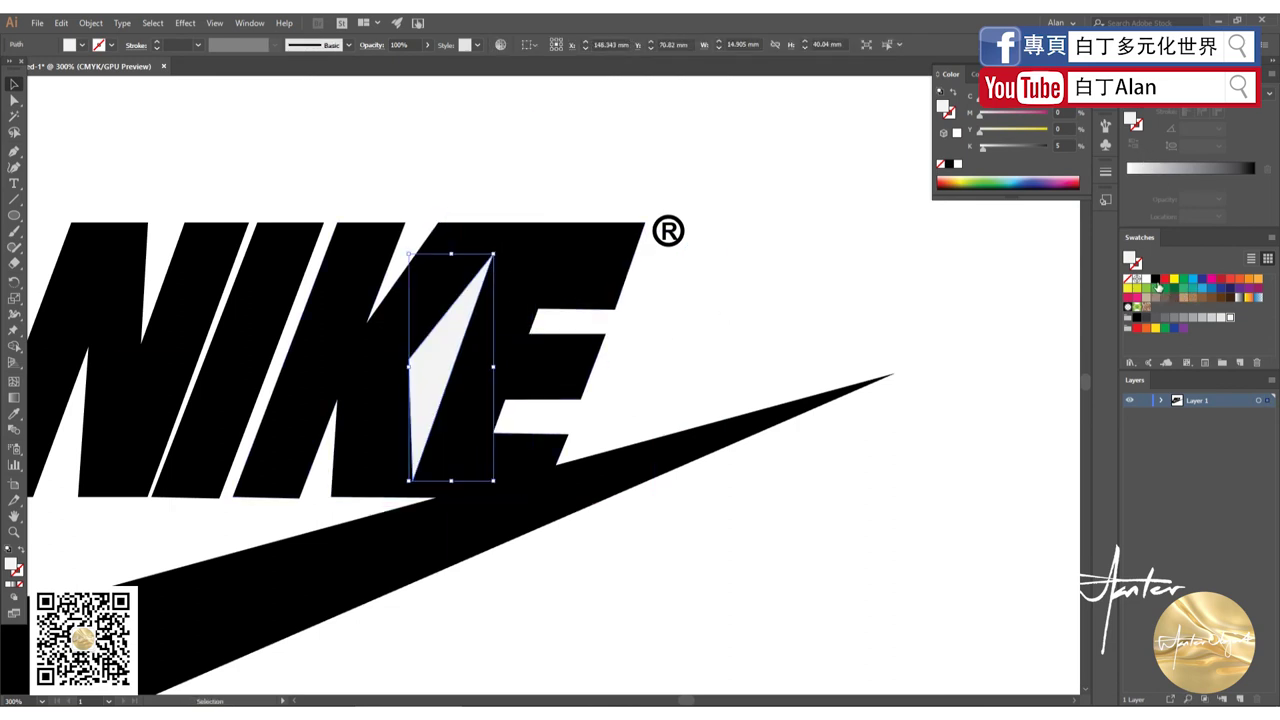
pyautogui.click(1148, 281)
pyautogui.click(689, 194)
pyautogui.hotkey('ctrl', '0')
pyautogui.scroll(-1, 670, 445)
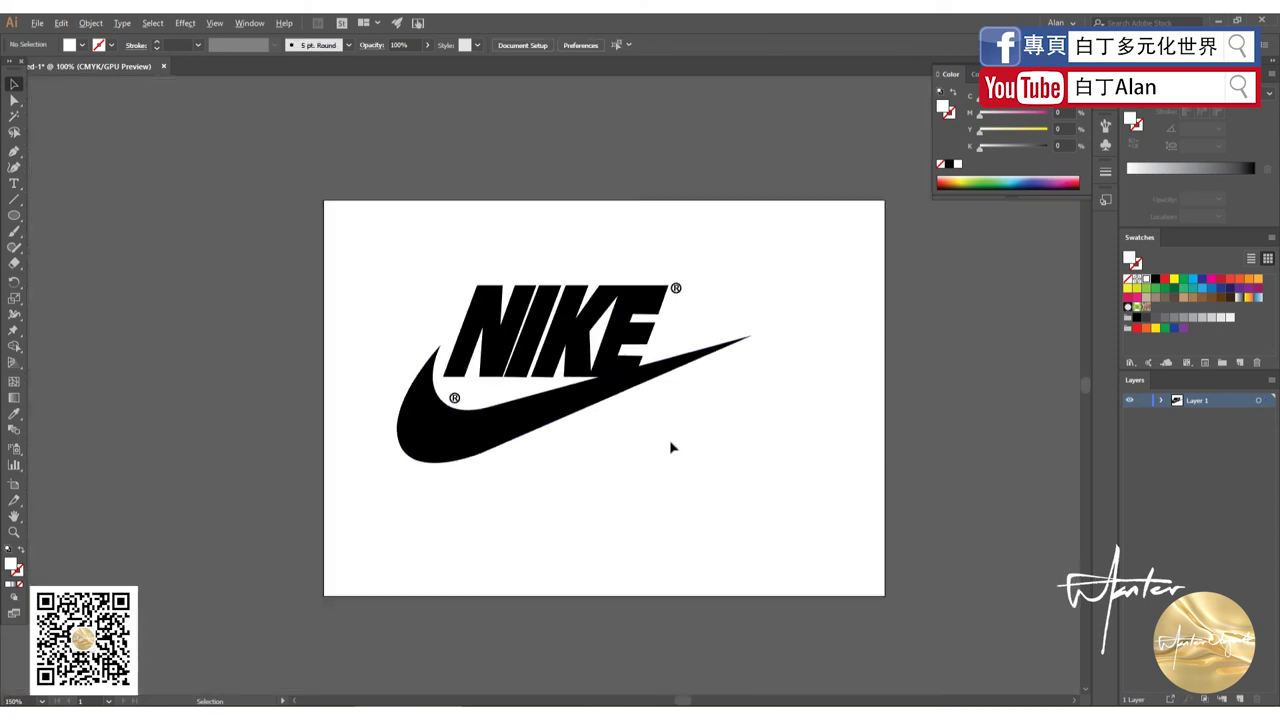
pyautogui.scroll(1, 571, 400)
pyautogui.scroll(1, 566, 396)
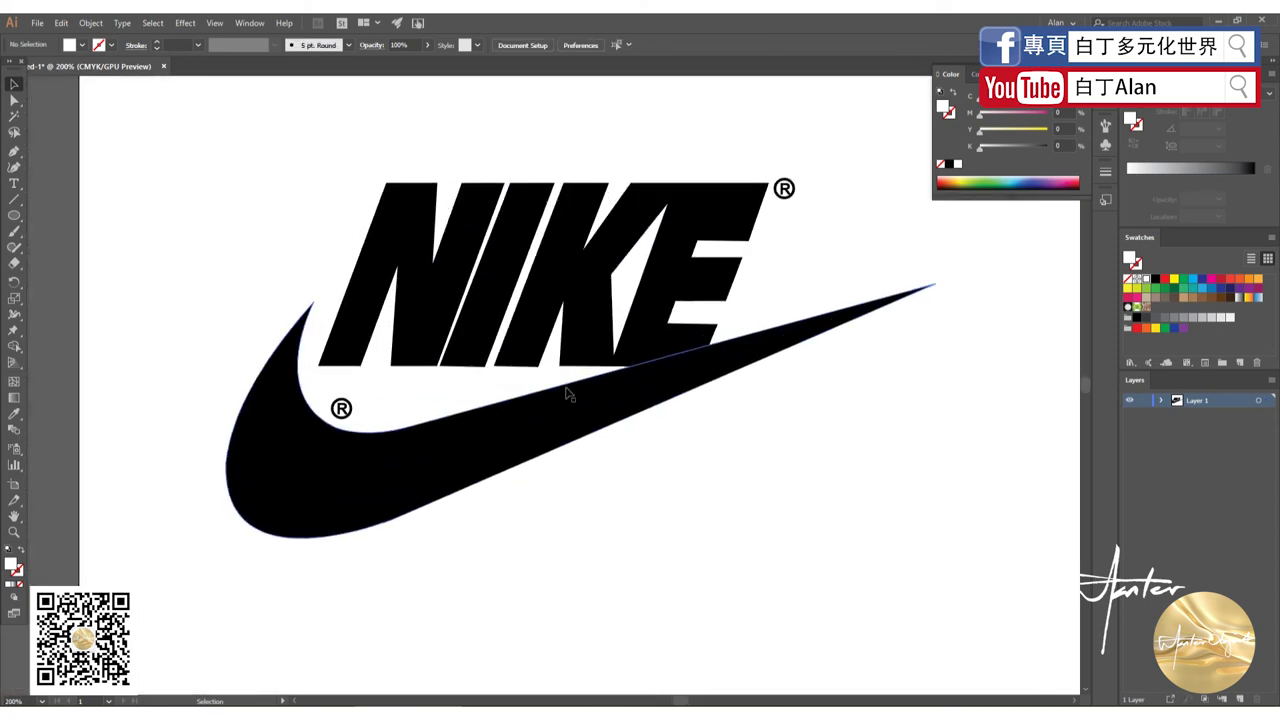
pyautogui.click(655, 340)
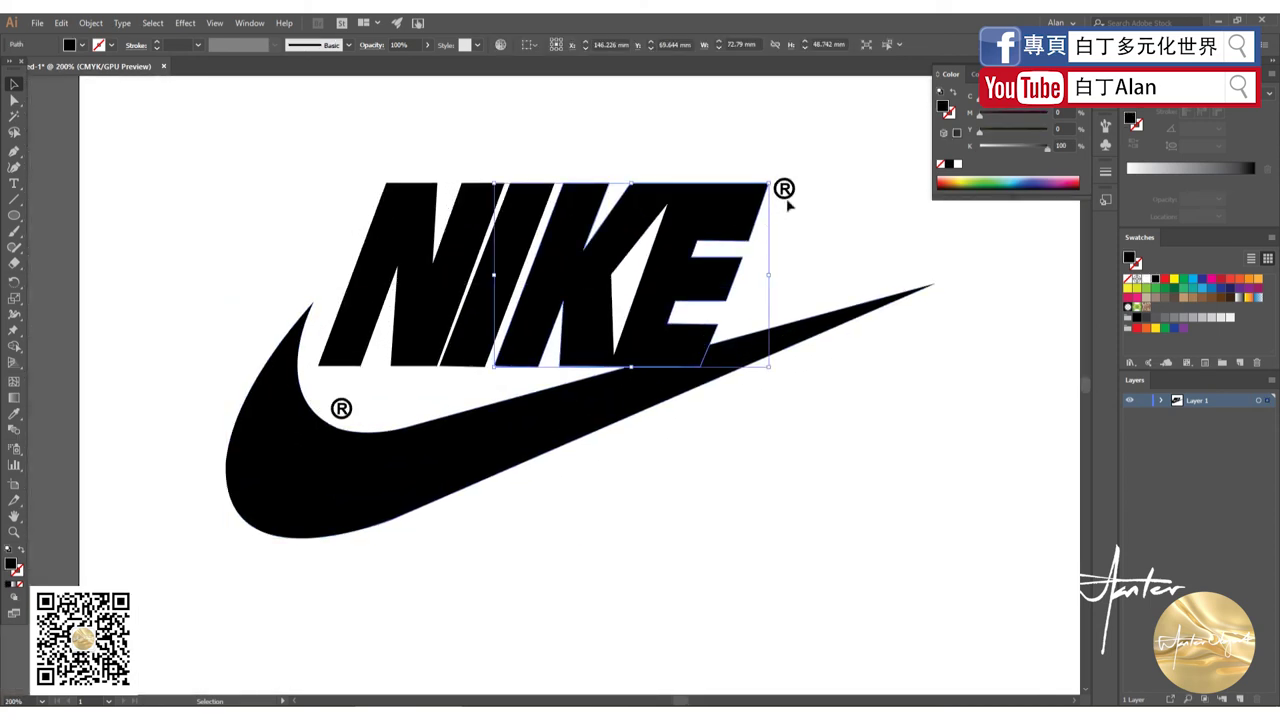
pyautogui.click(596, 580)
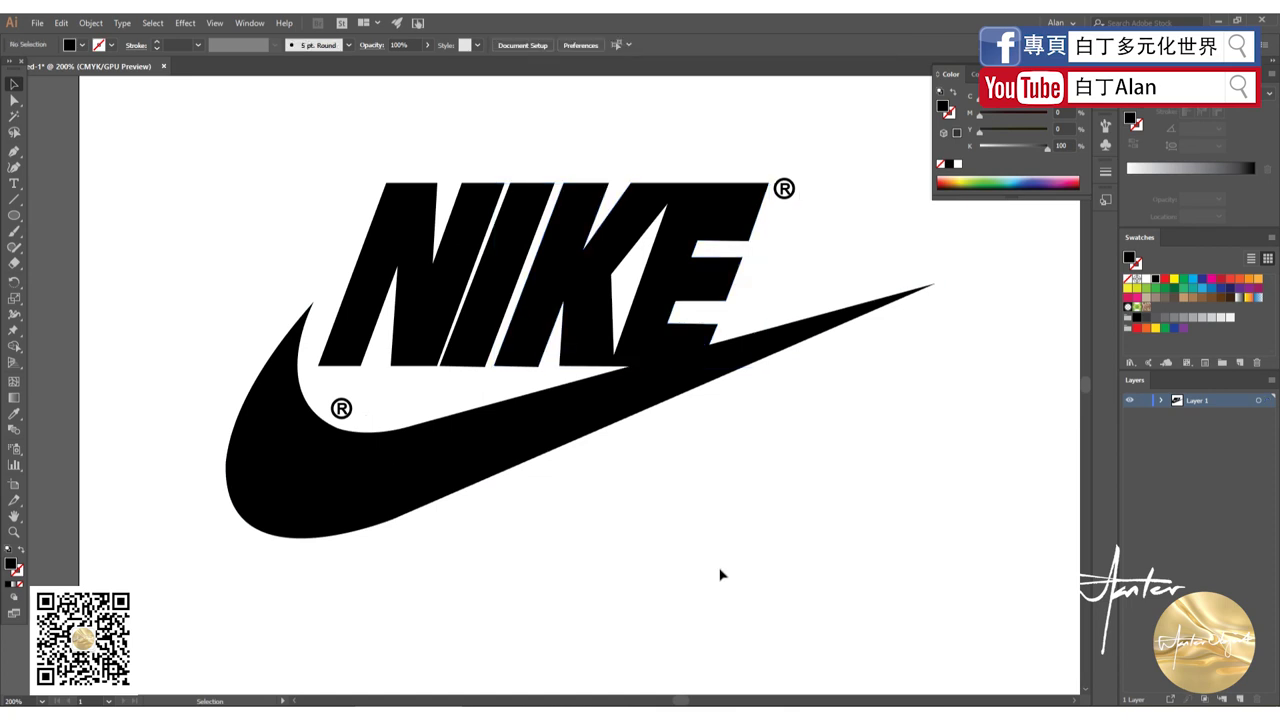